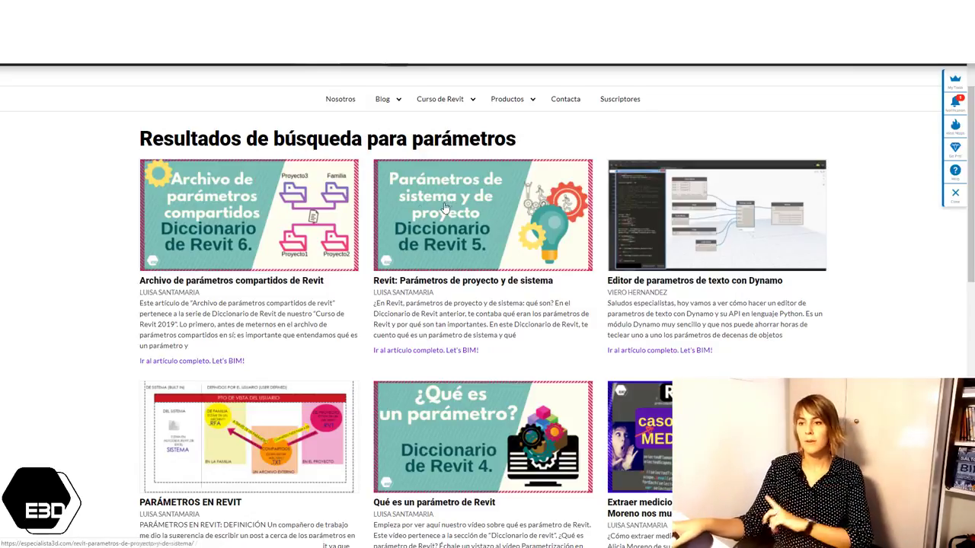
scroll(449, 217, down, 1)
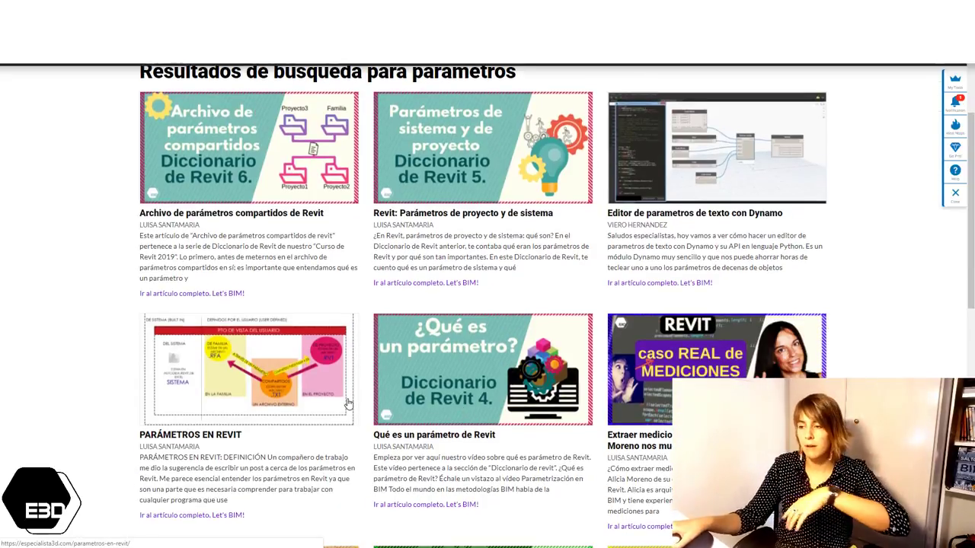
scroll(348, 404, down, 3)
scroll(348, 404, down, 3)
scroll(348, 404, down, 2)
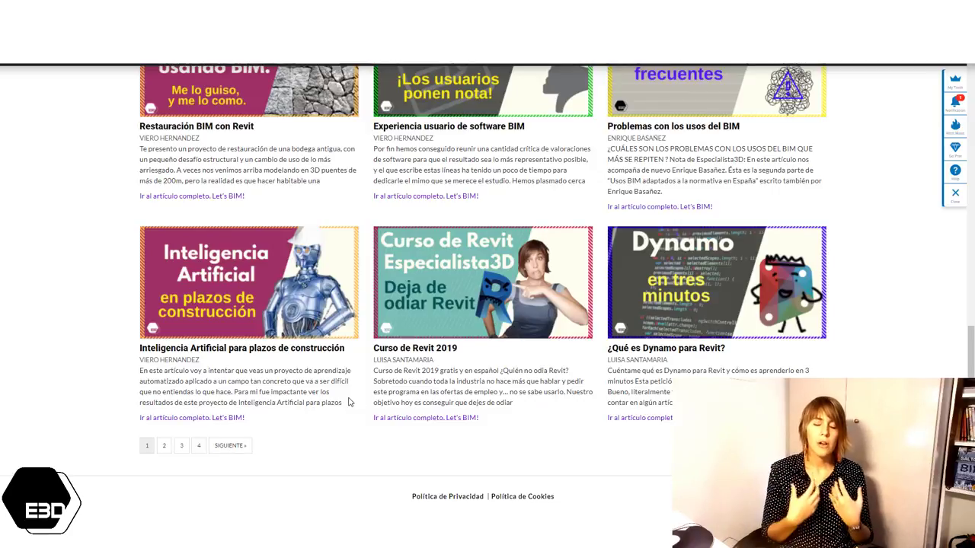
scroll(349, 401, up, 2)
scroll(361, 404, up, 5)
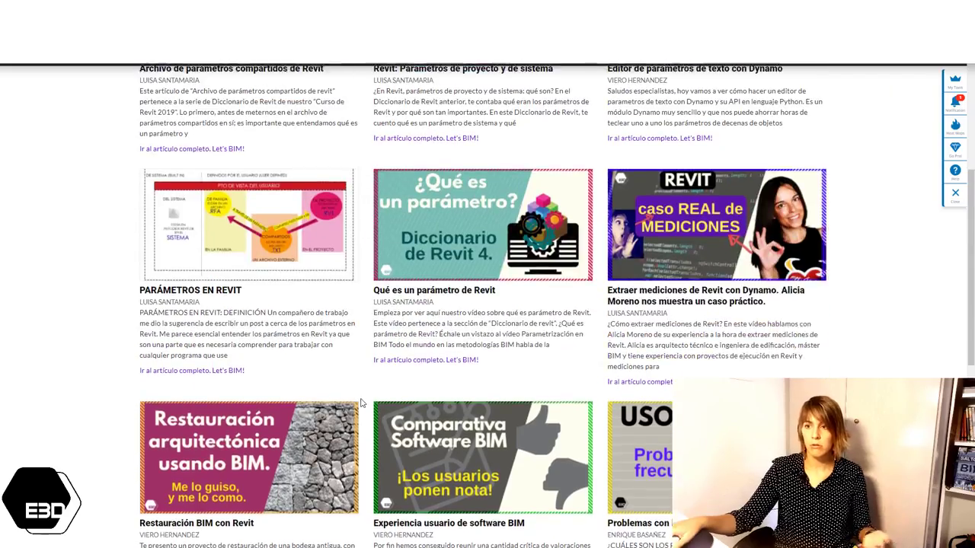
scroll(223, 262, up, 2)
scroll(222, 263, up, 1)
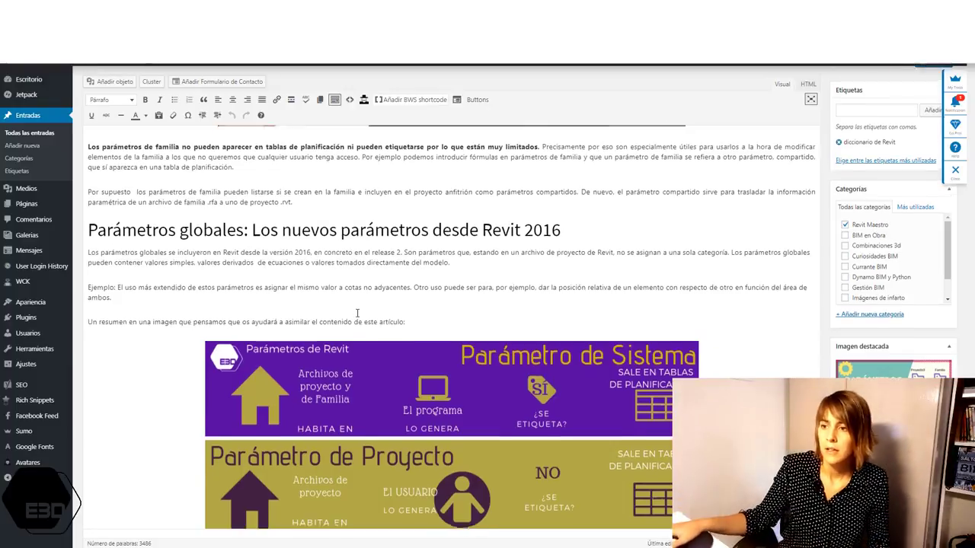
Scroll the WordPress editor back up to the post title 'PARÁMETROS EN REVIT 2019: DEFINICIÓN'
scroll(357, 313, up, 10)
scroll(357, 313, up, 10)
scroll(357, 313, up, 10)
scroll(357, 313, up, 10)
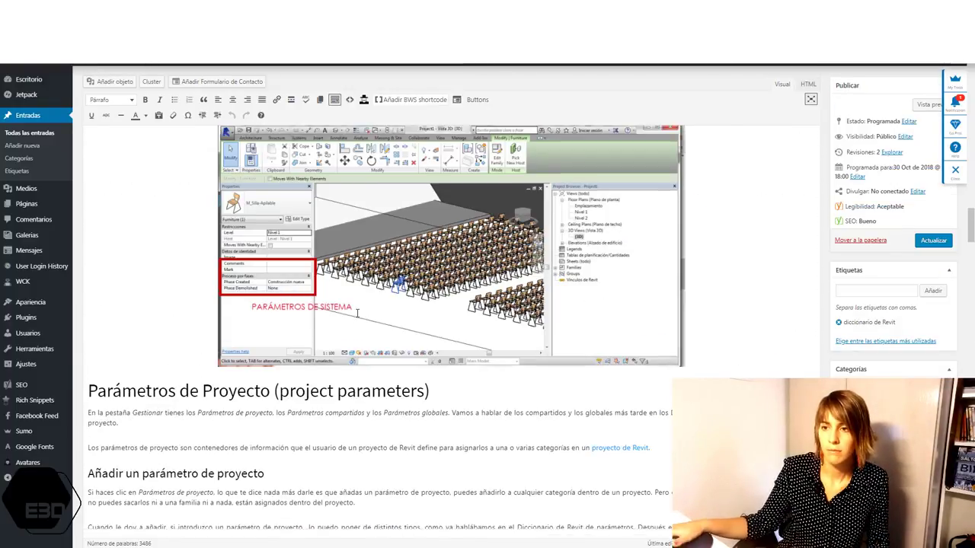
scroll(357, 313, up, 10)
scroll(357, 313, up, 10)
scroll(357, 313, up, 10)
scroll(357, 313, up, 5)
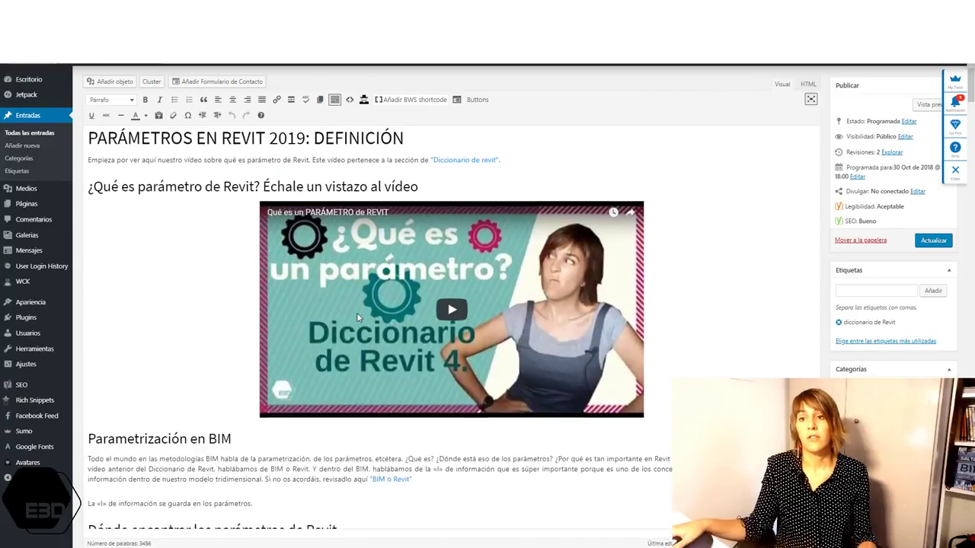
scroll(357, 313, up, 5)
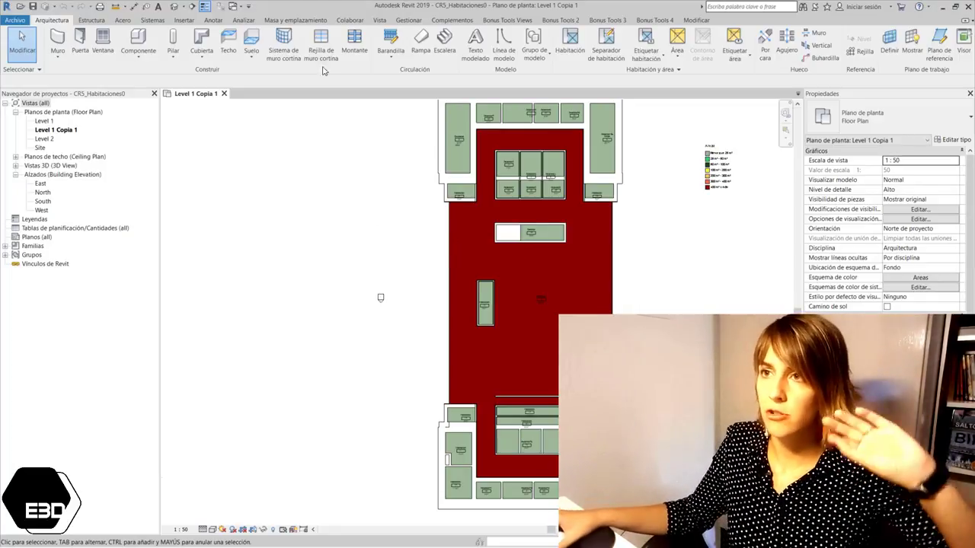
Open Parámetros globales from Gestionar and drag the dialog clear of the plan
click(410, 21)
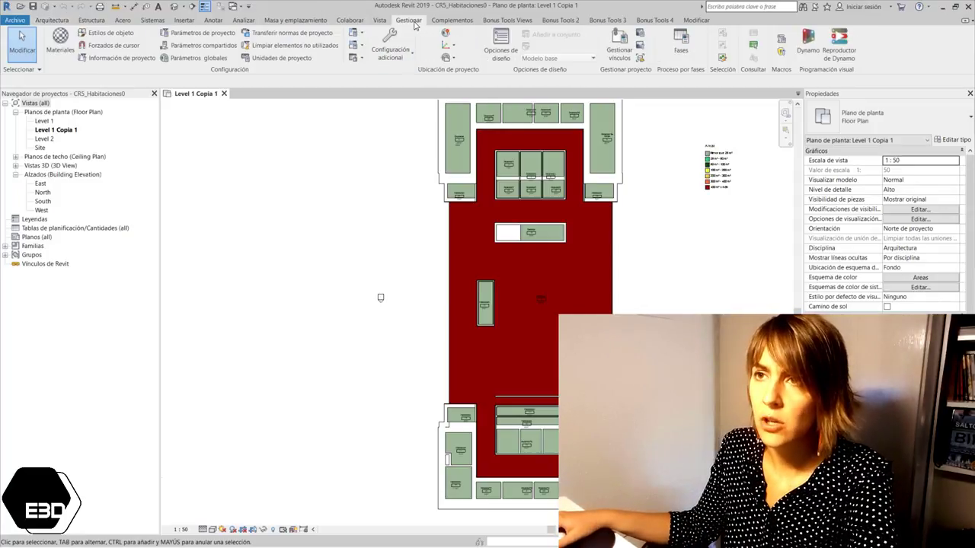
click(198, 58)
drag(443, 154, 268, 144)
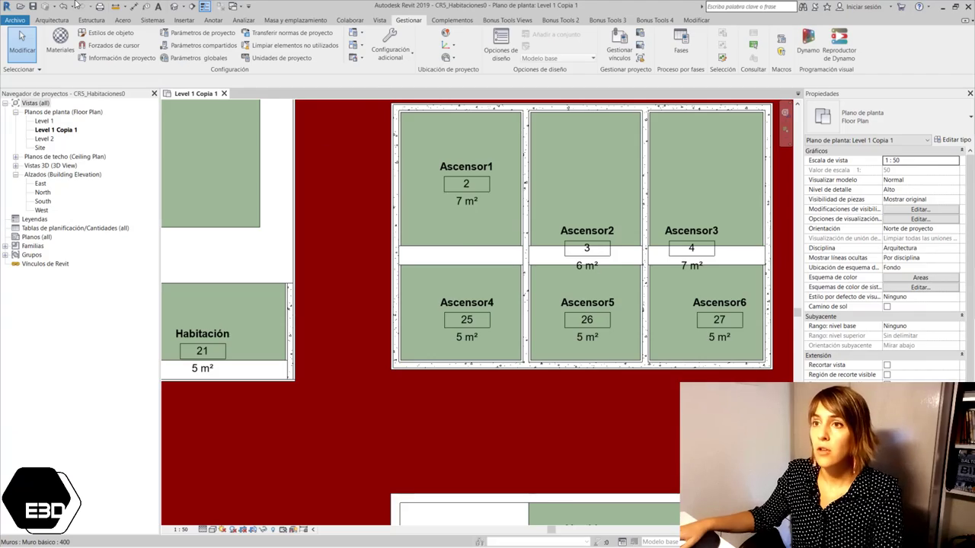
Zoom out the plan and switch to the DR7_ParametrosGlobales project window
scroll(339, 232, down, 2)
scroll(396, 240, down, 2)
scroll(457, 246, down, 1)
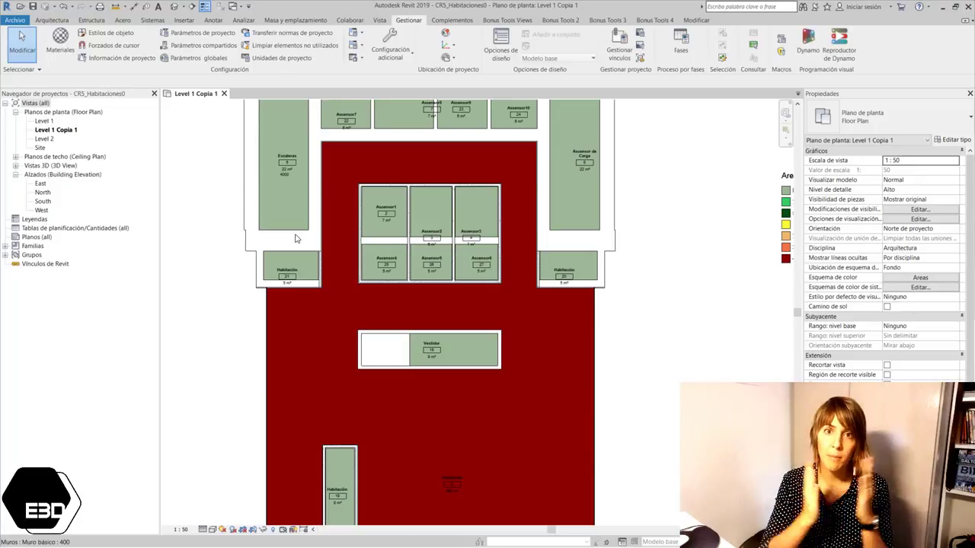
click(464, 416)
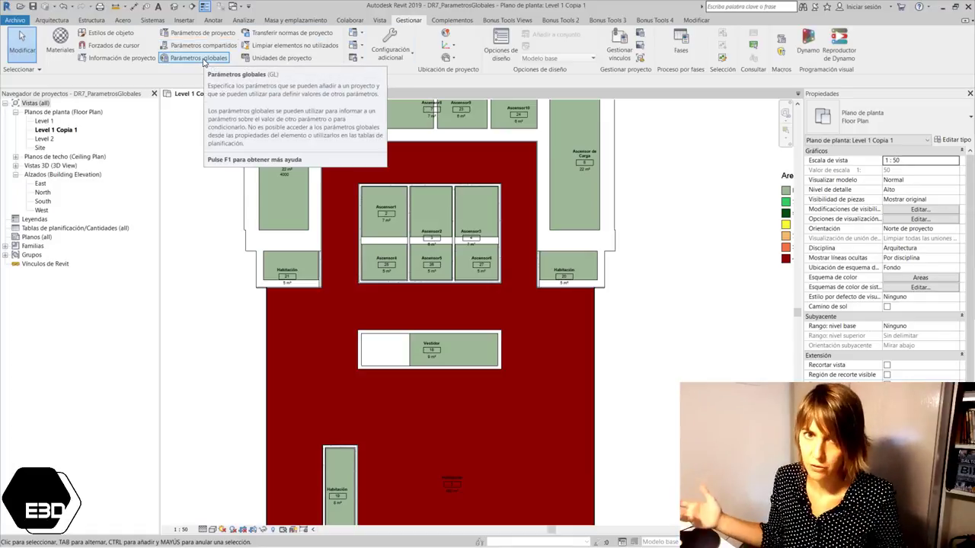
Confirm the global parameters list is empty, then dimension Ascensor1's width (2525) and select it
click(217, 60)
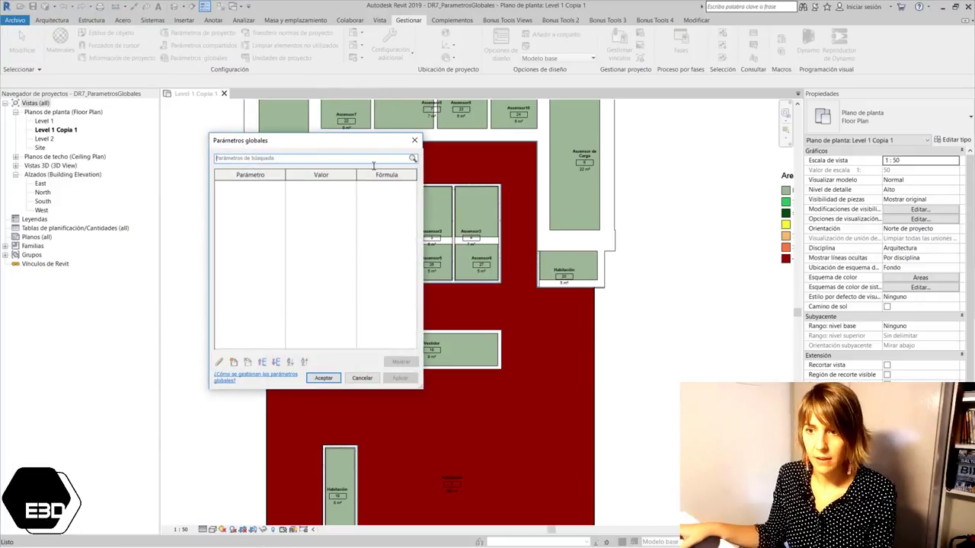
click(361, 378)
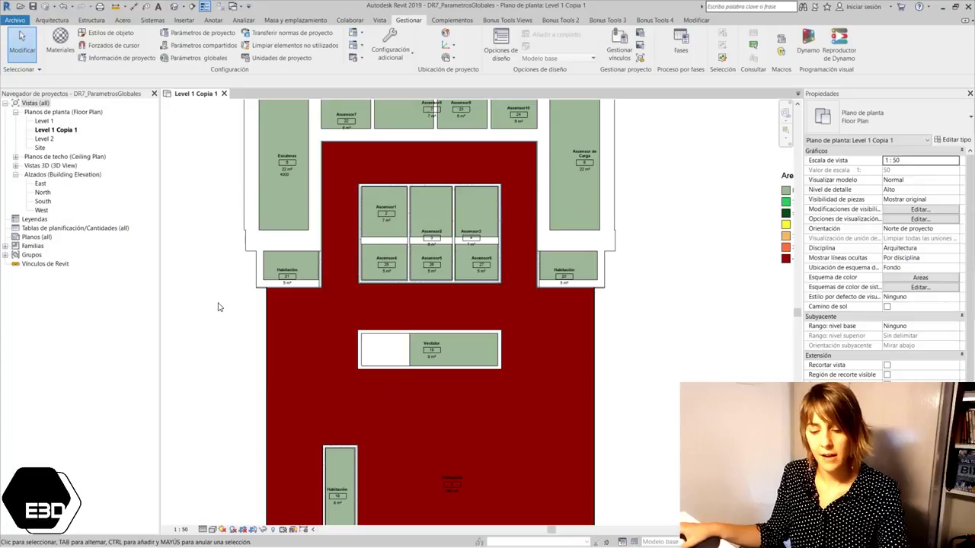
key(d)
key(i)
scroll(370, 221, up, 3)
scroll(362, 232, up, 3)
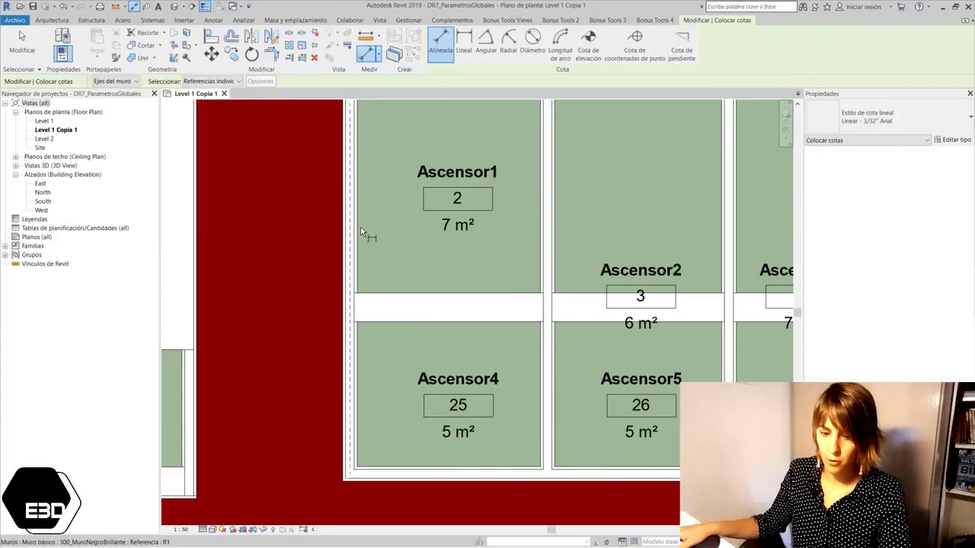
click(358, 228)
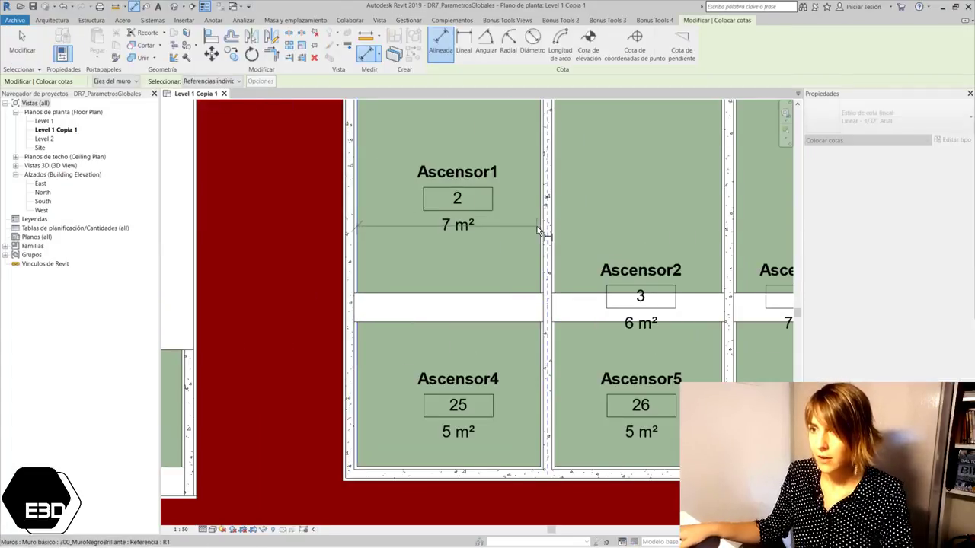
click(540, 229)
click(510, 269)
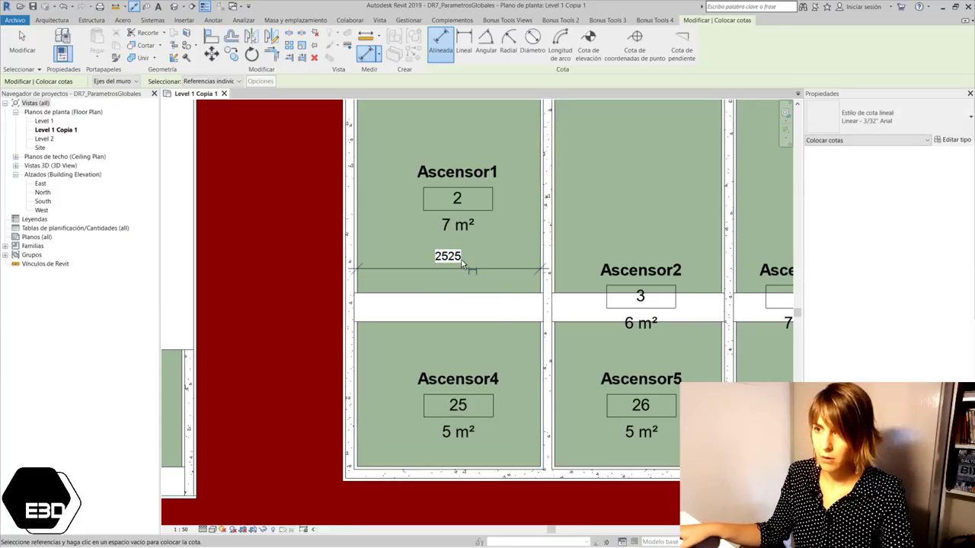
key(Escape)
key(Escape)
click(470, 269)
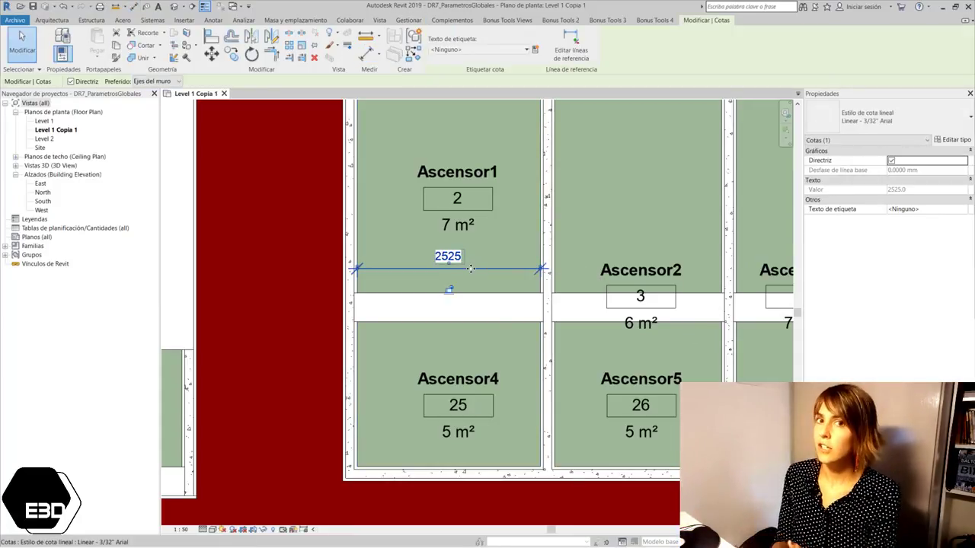
Label the 2525 dimension with new global parameter AnchoHuecoAscensor and verify it in Parámetros globales
click(537, 53)
text(AnchoHue)
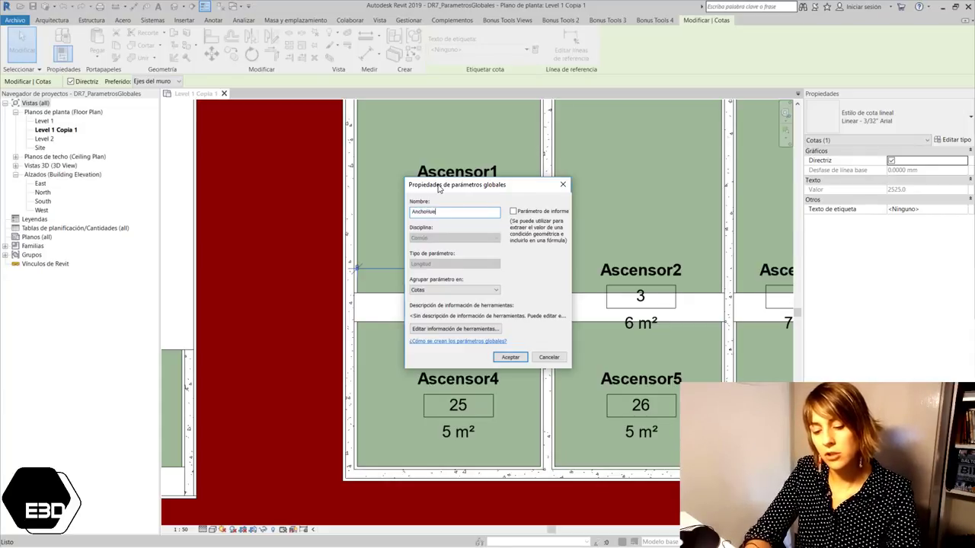
text(coAscensor)
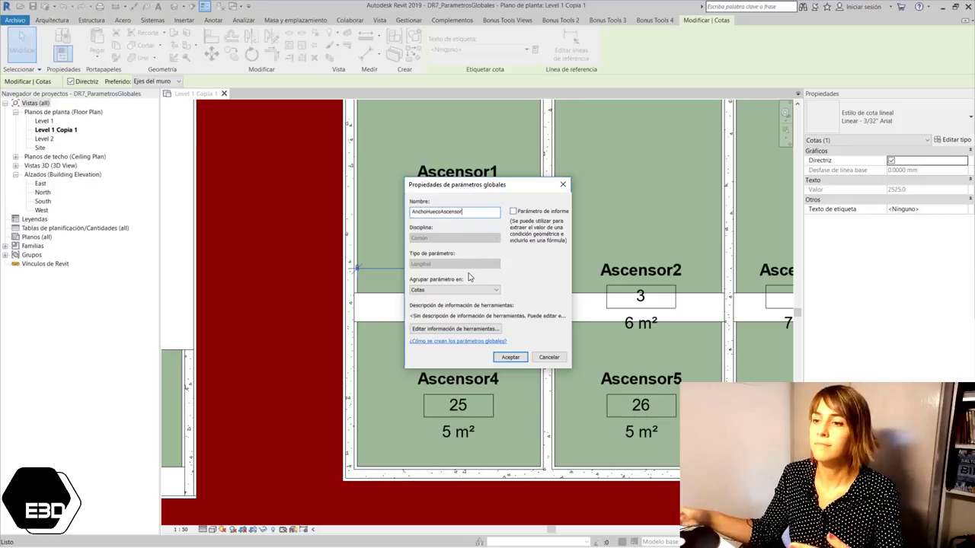
click(510, 358)
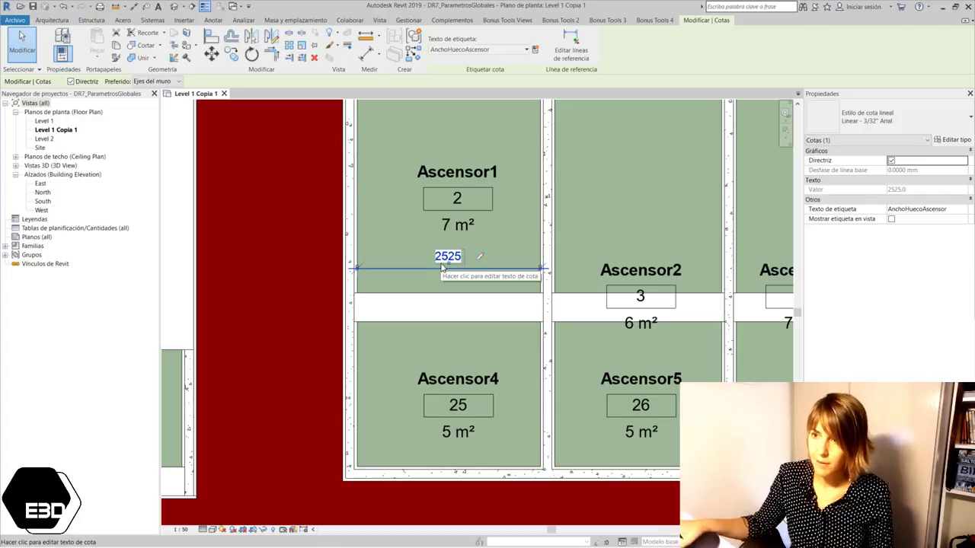
click(481, 259)
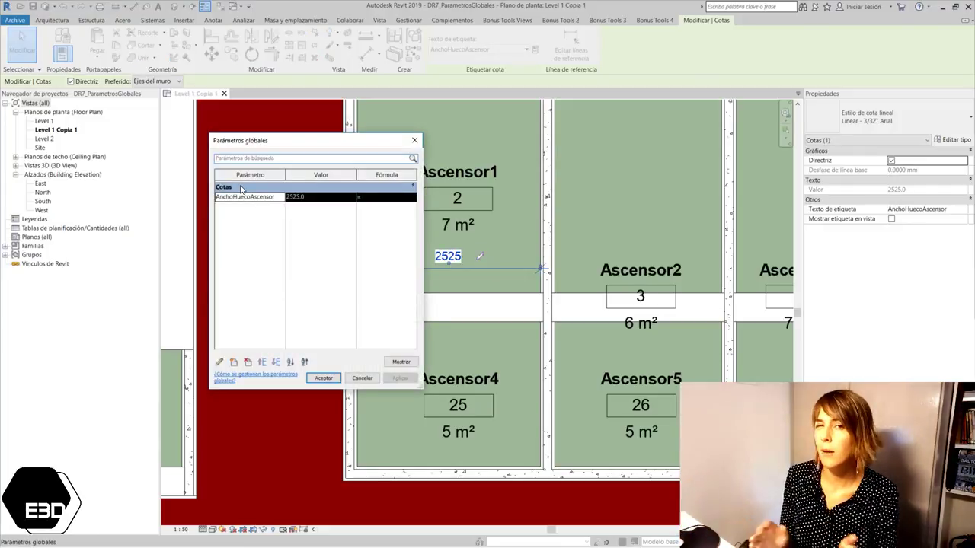
click(323, 378)
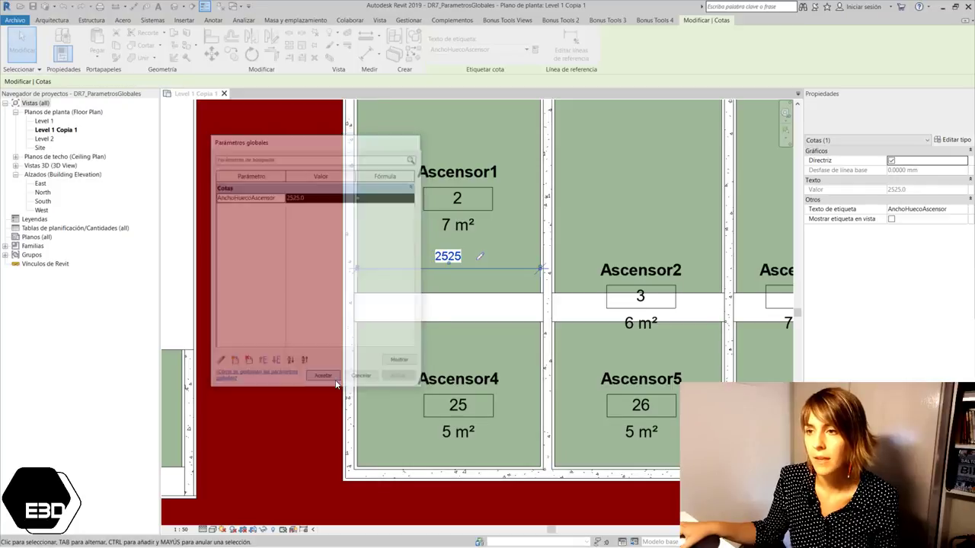
scroll(328, 310, down, 2)
click(301, 286)
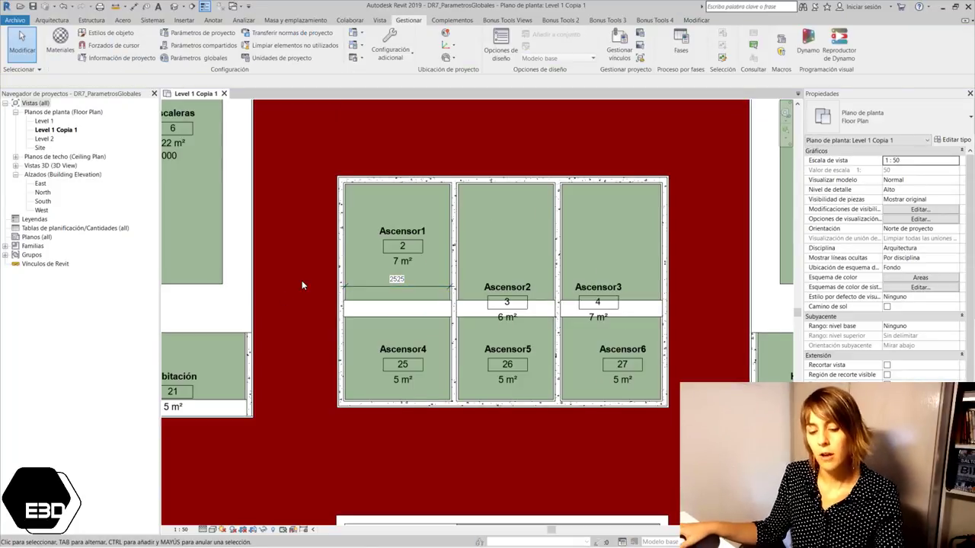
Dimension Ascensor2's width (2299) and label the dimension with AnchoHuecoAscensor
key(d)
key(i)
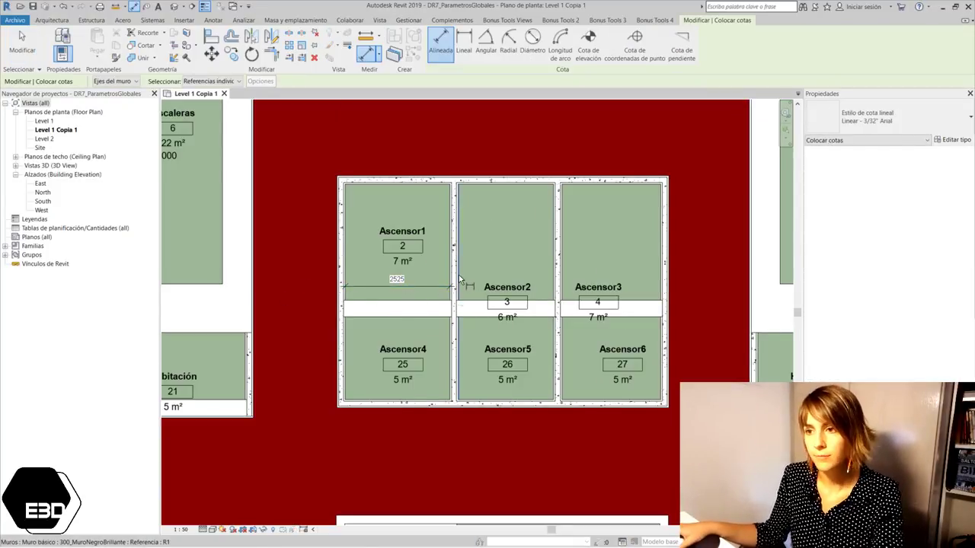
click(458, 280)
click(554, 283)
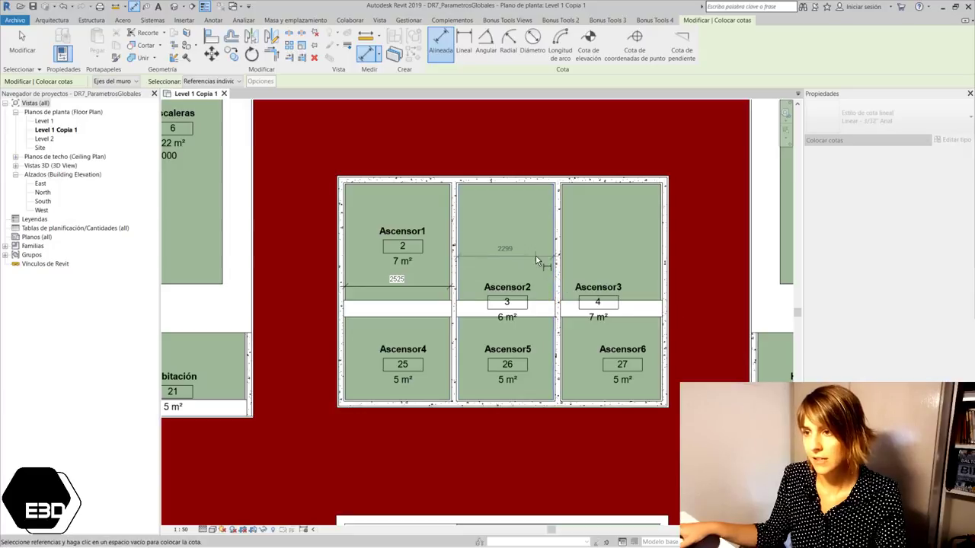
click(526, 245)
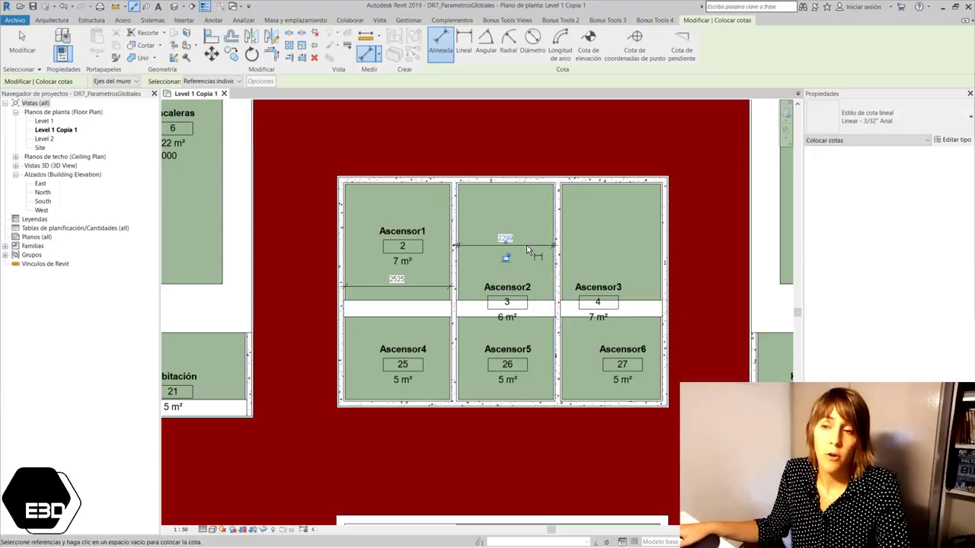
key(Escape)
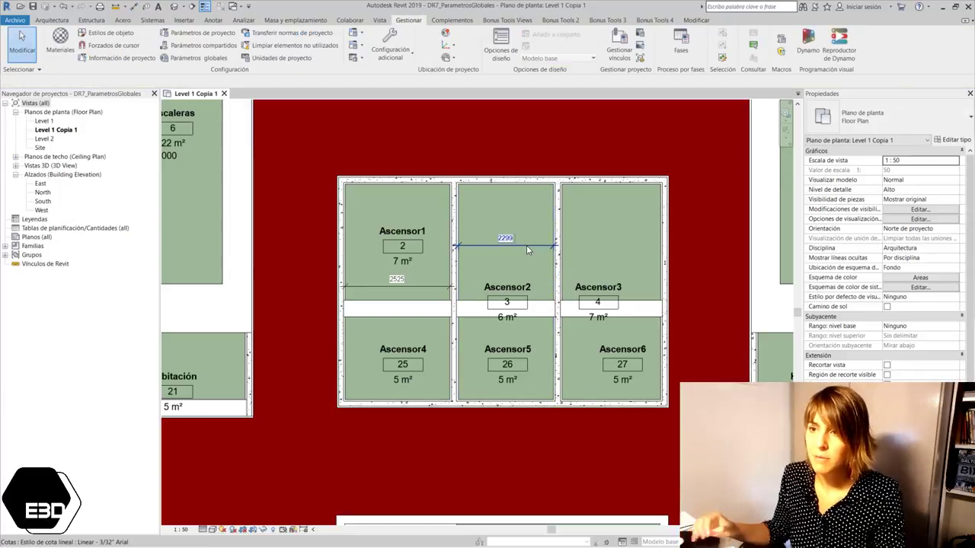
click(527, 248)
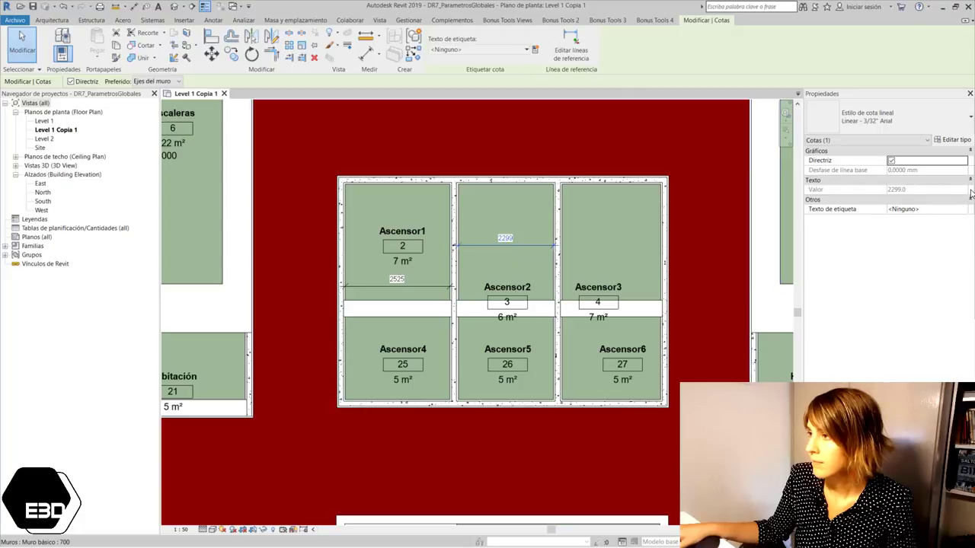
click(514, 52)
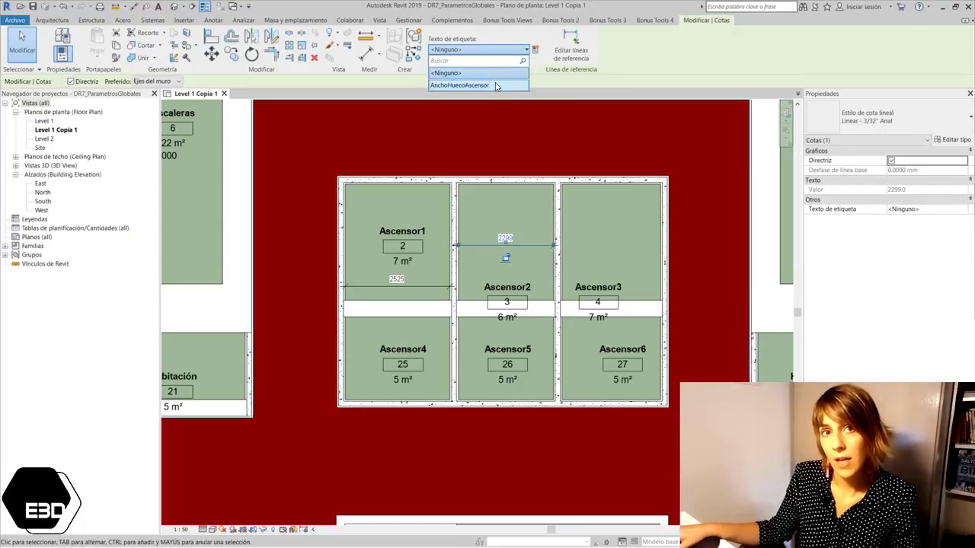
click(495, 85)
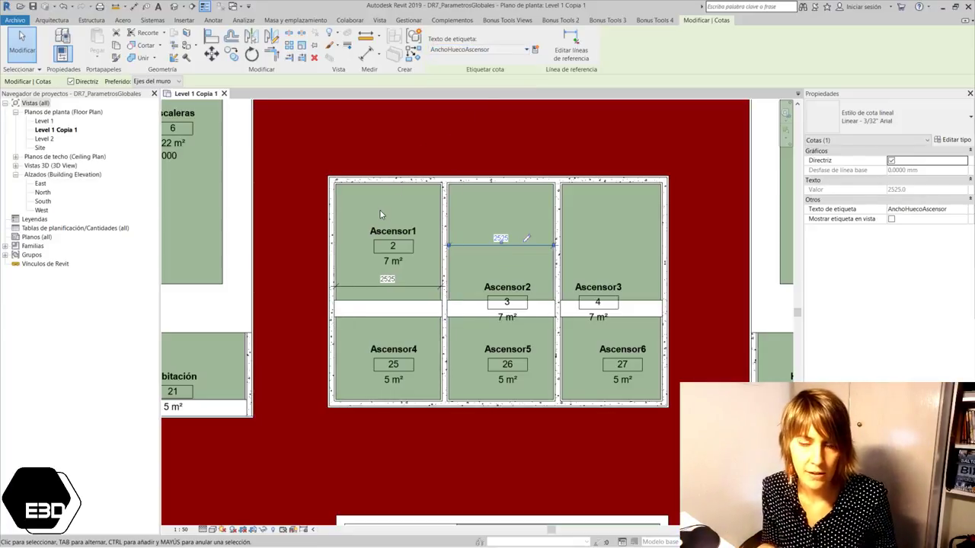
click(380, 212)
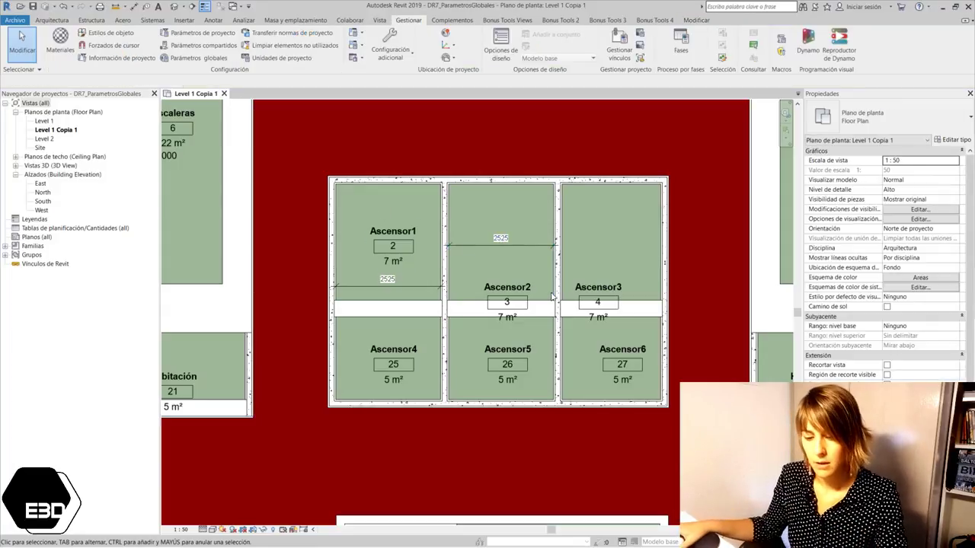
Dimension Ascensor3's width (2376) and set its label to AnchoHuecoAscensor
key(d)
key(i)
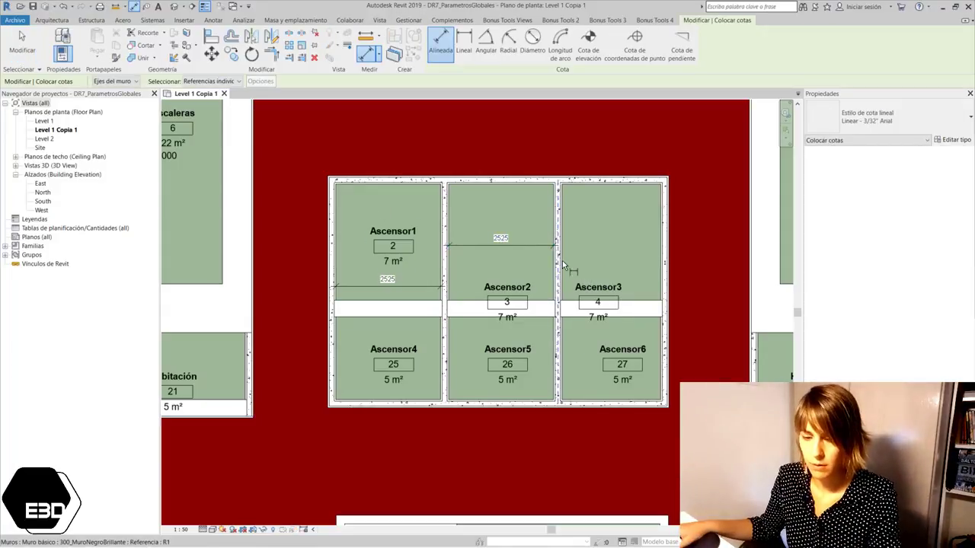
click(617, 256)
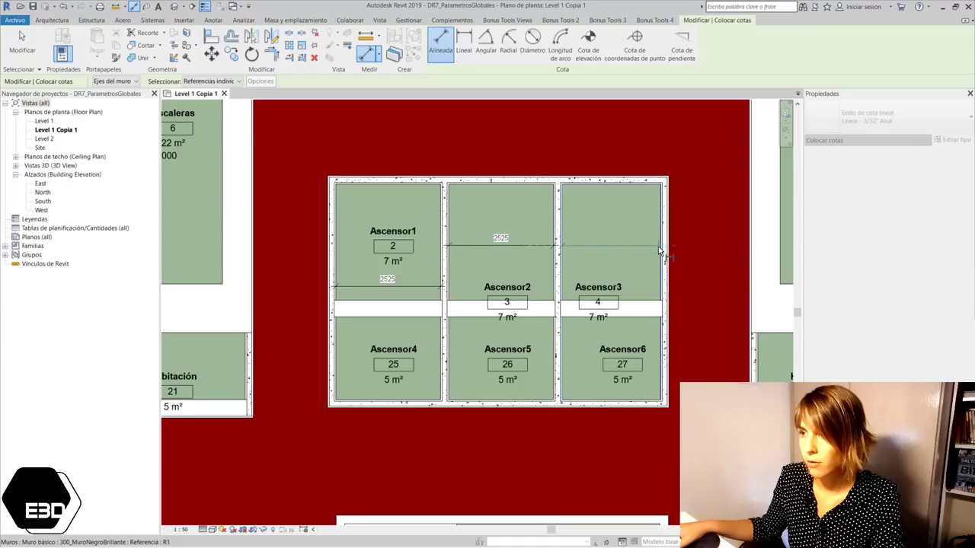
click(654, 249)
key(Escape)
key(Escape)
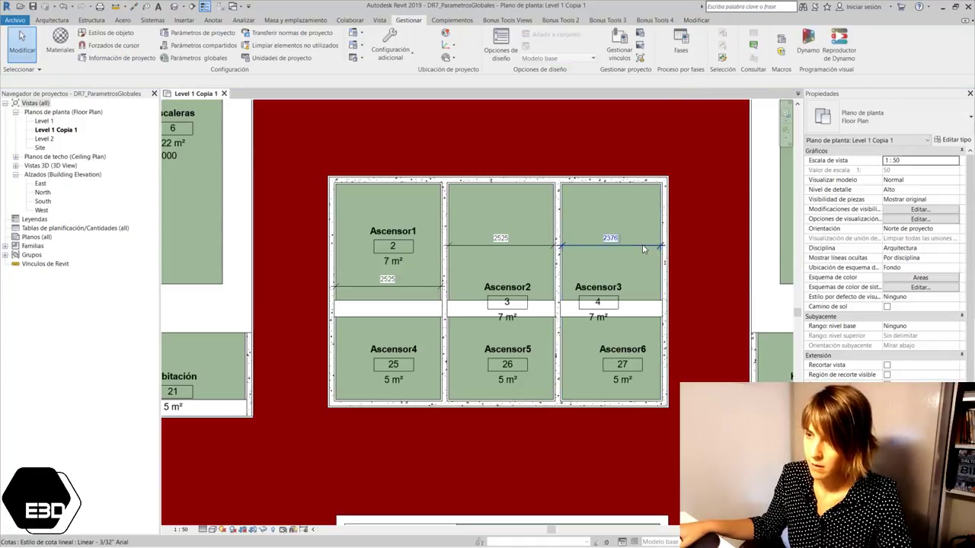
click(642, 244)
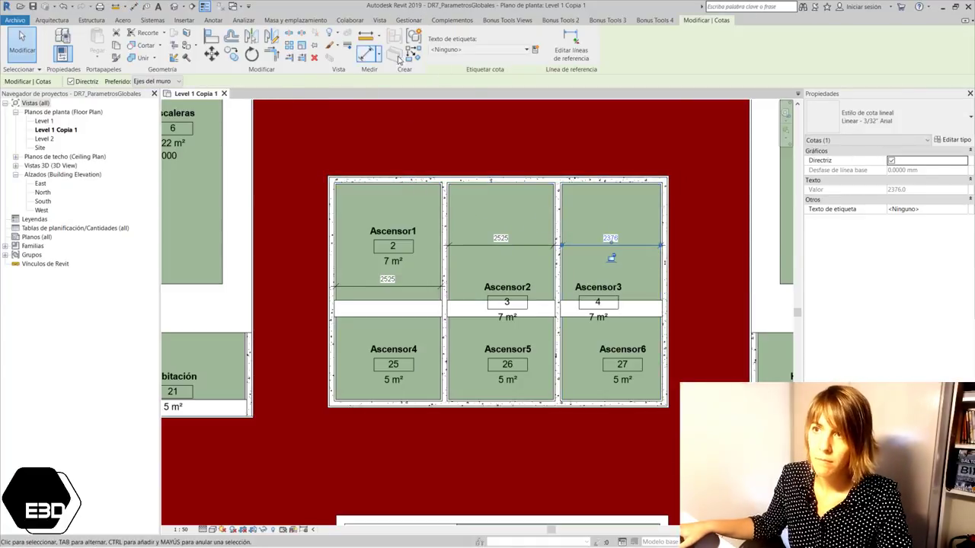
click(478, 49)
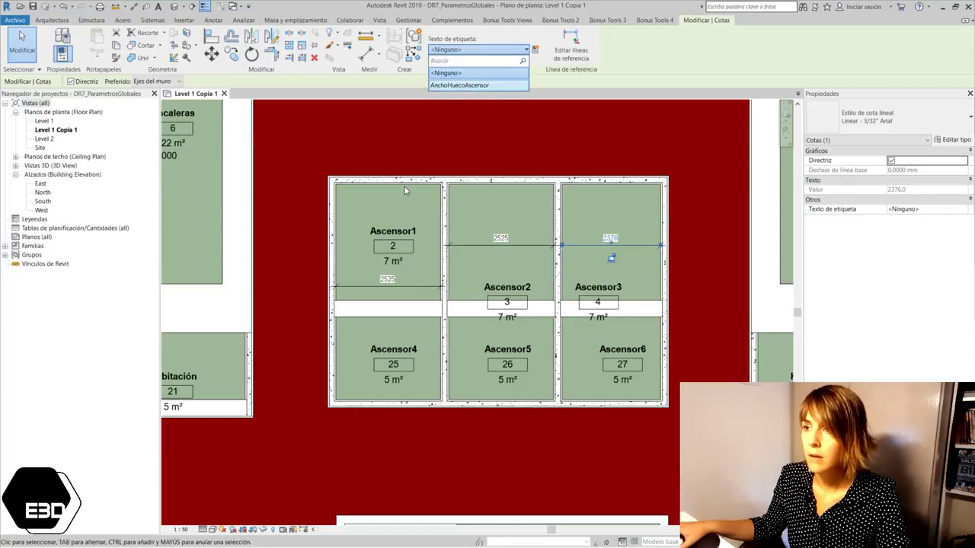
key(Escape)
key(Escape)
scroll(530, 356, down, 1)
scroll(531, 356, down, 2)
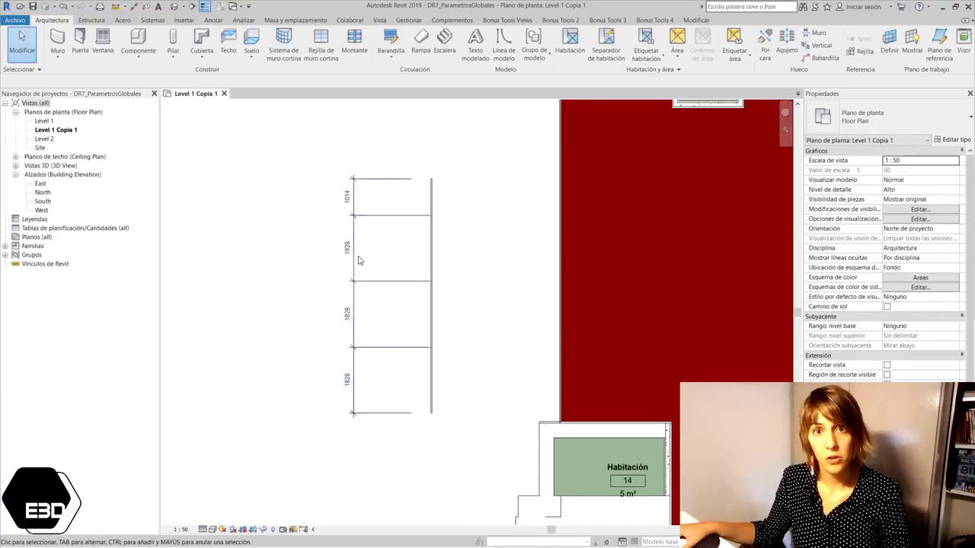
Toggle EQ on the stacked dimension string so its five segments are equal
click(356, 263)
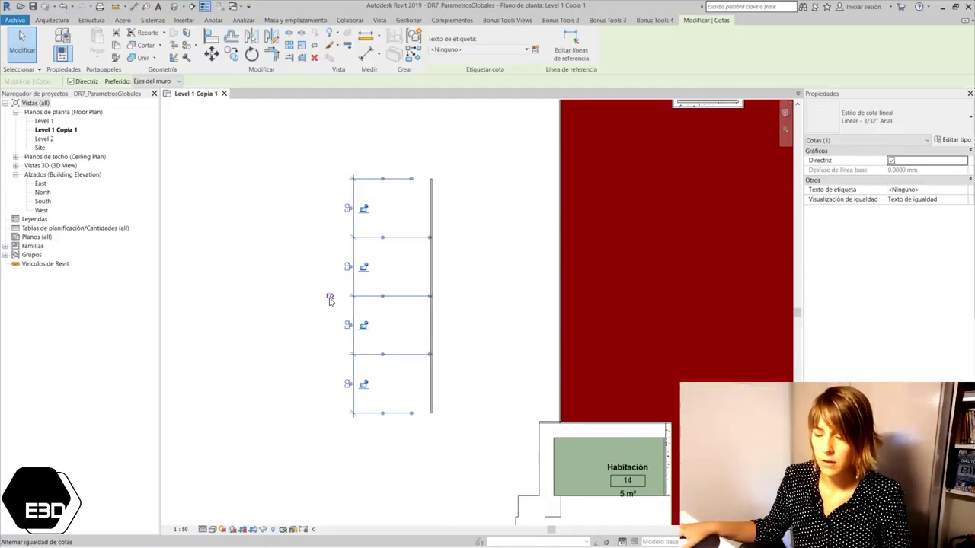
click(540, 301)
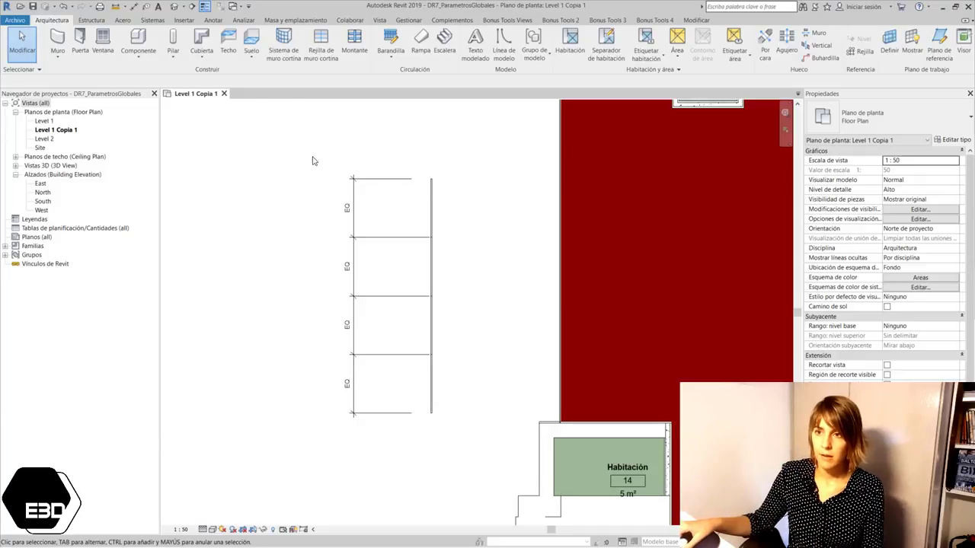
click(350, 183)
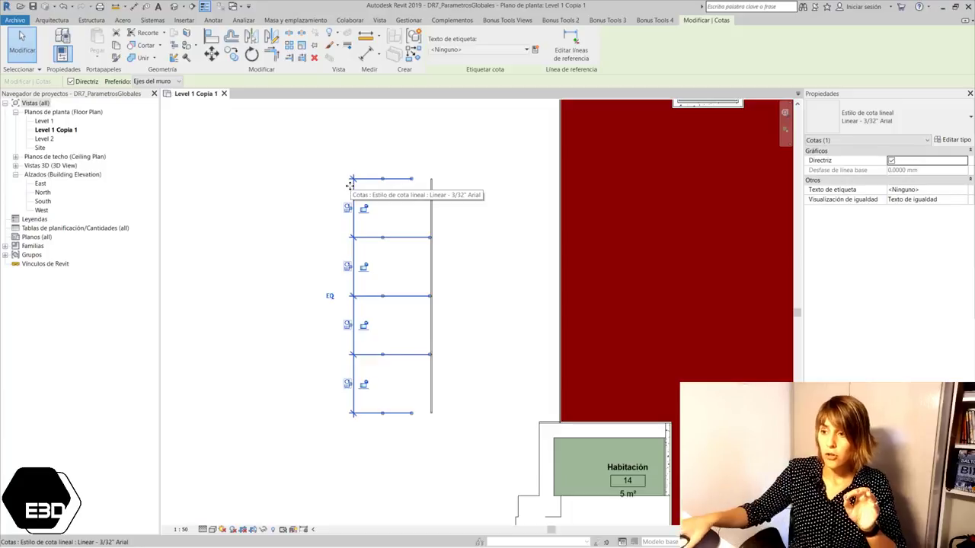
scroll(393, 257, down, 5)
Zoom to Ascensor16 and label its 2300 width dimension with AnchoHuecoAscensor
scroll(569, 388, up, 1)
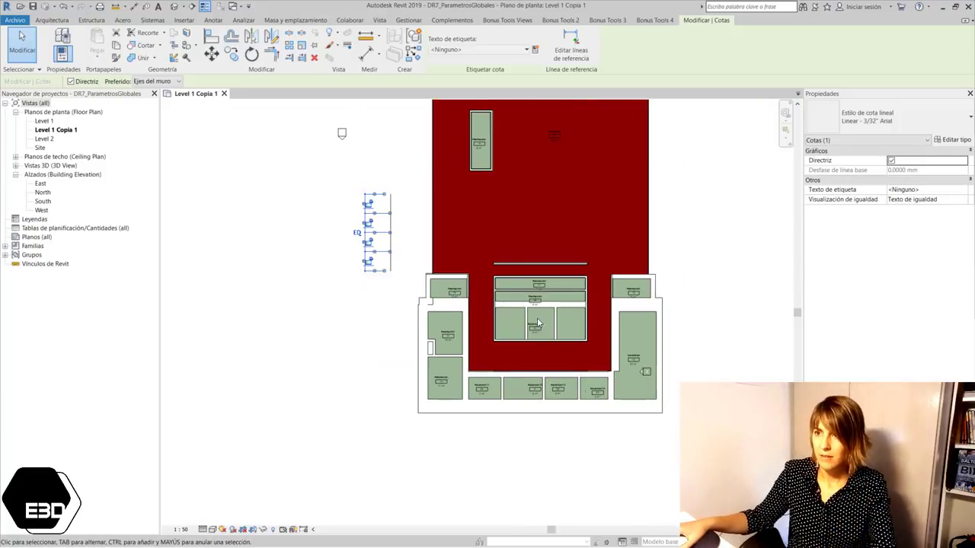
scroll(581, 453, up, 1)
scroll(581, 453, down, 3)
scroll(572, 237, up, 4)
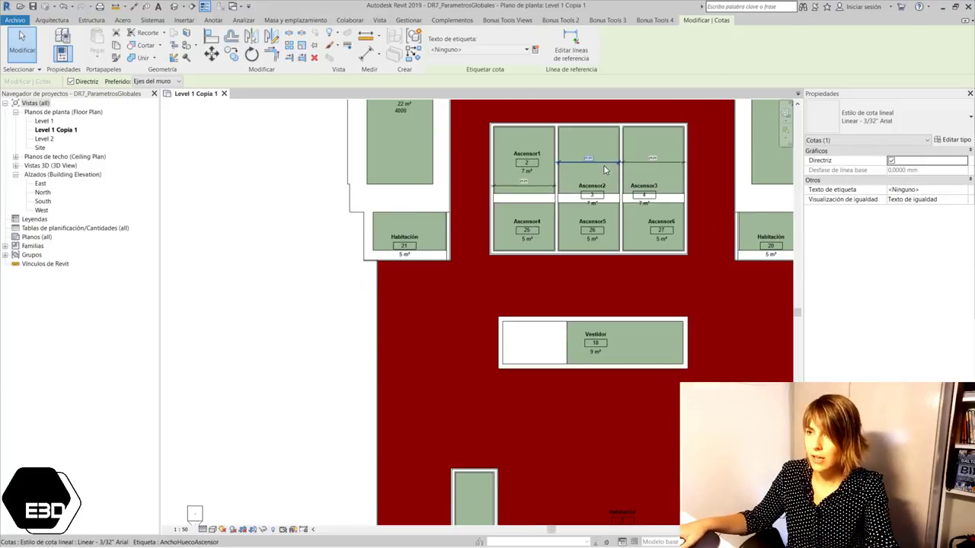
key(Escape)
scroll(586, 152, up, 2)
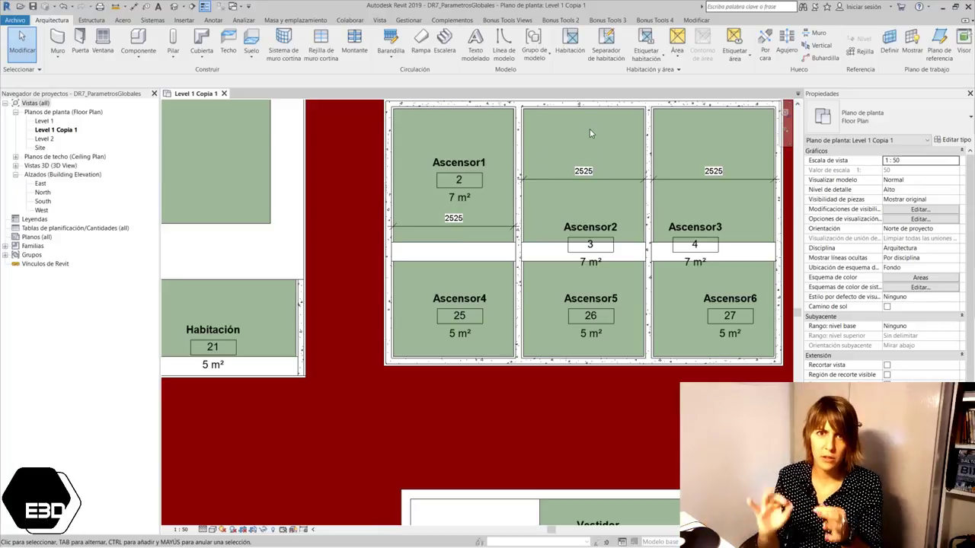
scroll(589, 129, down, 1)
scroll(586, 129, down, 3)
scroll(557, 303, down, 2)
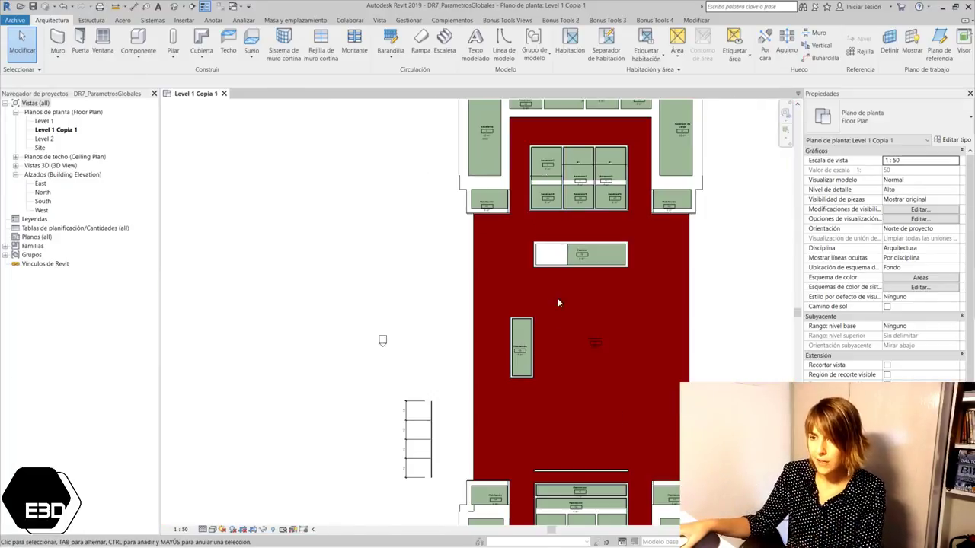
scroll(557, 303, up, 1)
scroll(561, 390, down, 2)
click(582, 388)
scroll(582, 388, up, 5)
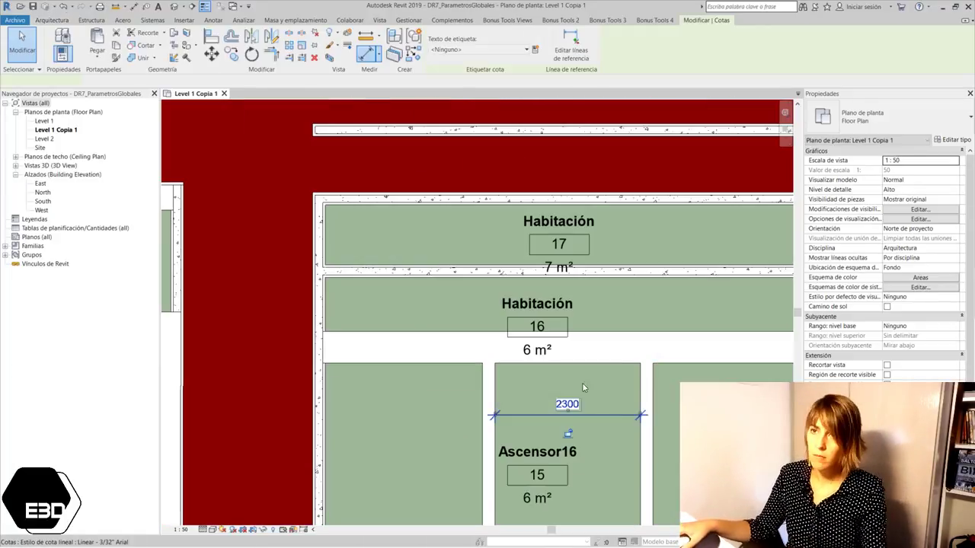
click(479, 50)
click(461, 82)
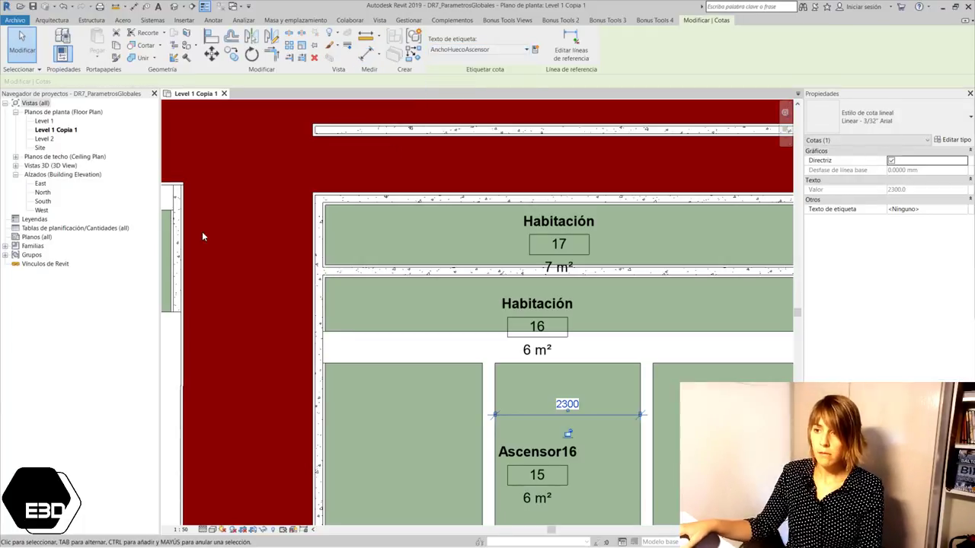
click(209, 255)
scroll(323, 439, down, 3)
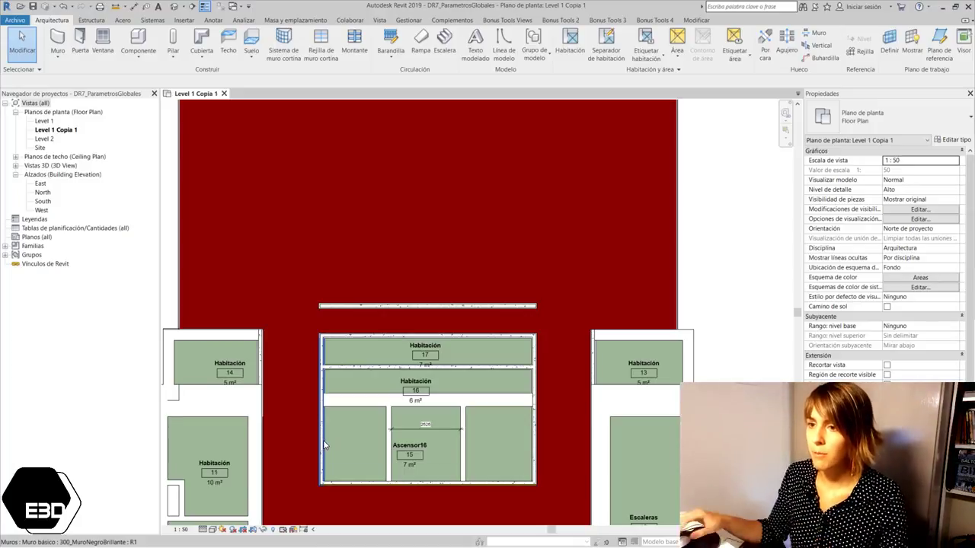
scroll(533, 385, down, 2)
scroll(548, 426, down, 3)
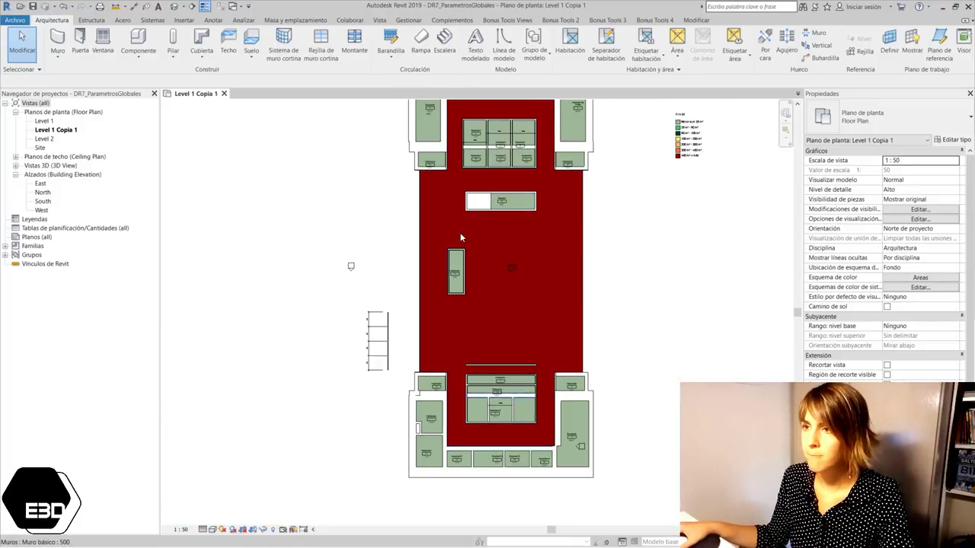
Start a ceiling (Techo) on the Level 1 plan, then open the Section 0 view
scroll(609, 251, down, 2)
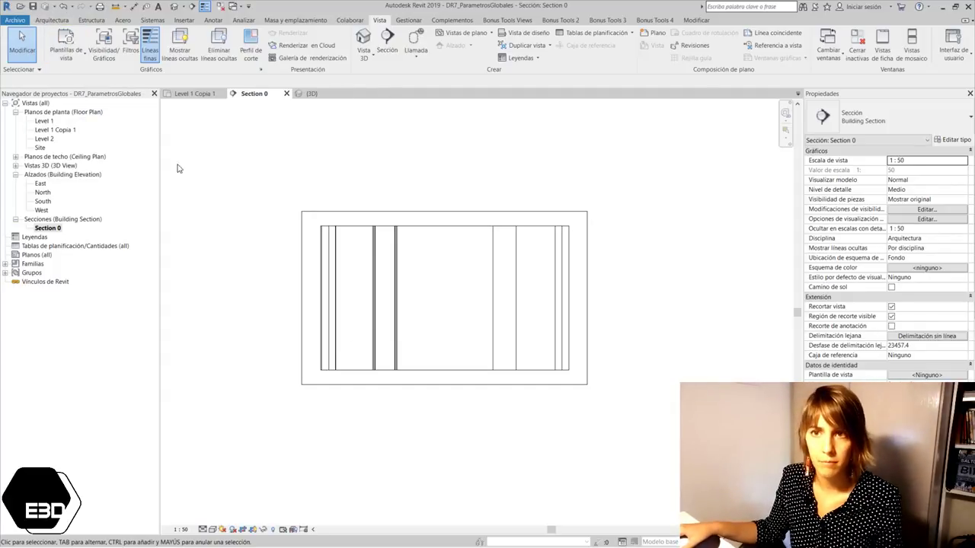
double_click(44, 121)
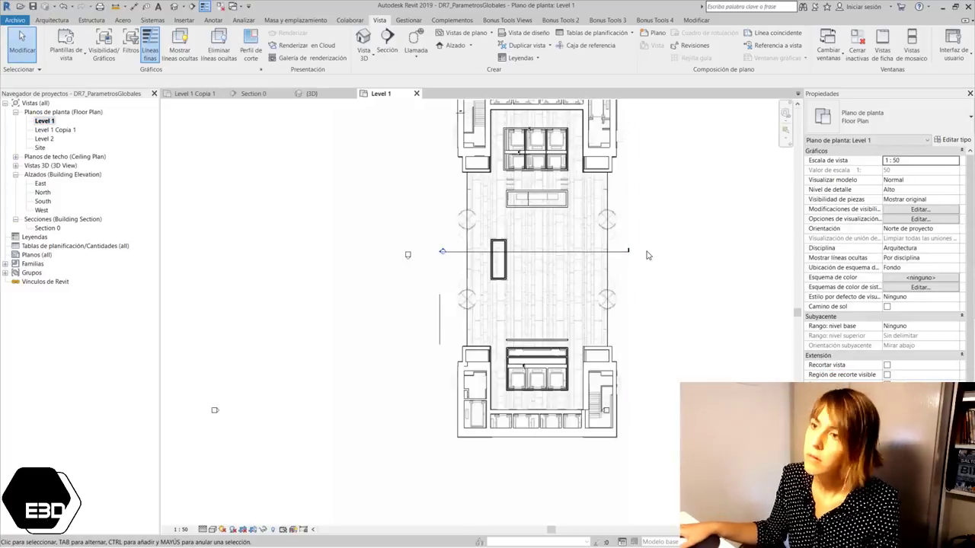
scroll(646, 255, up, 2)
click(51, 19)
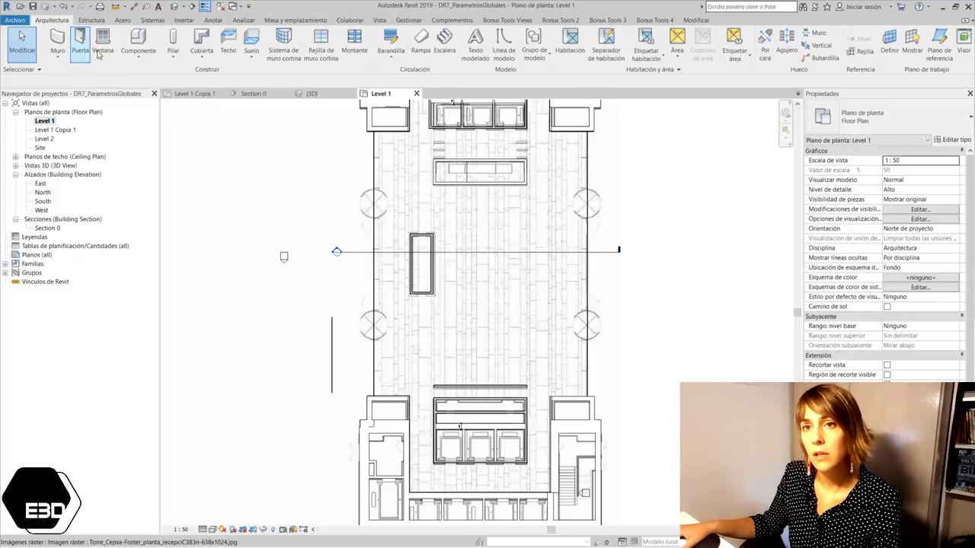
click(227, 45)
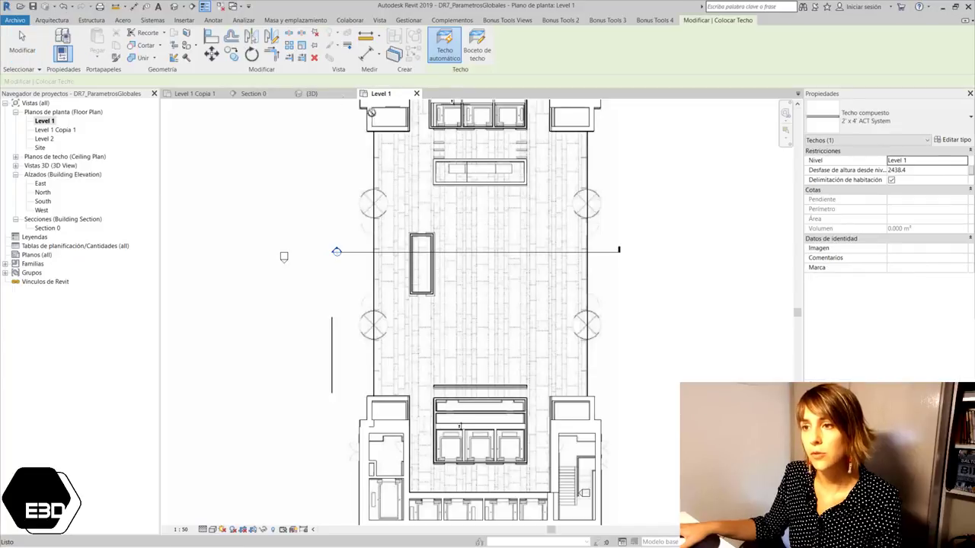
scroll(415, 156, down, 2)
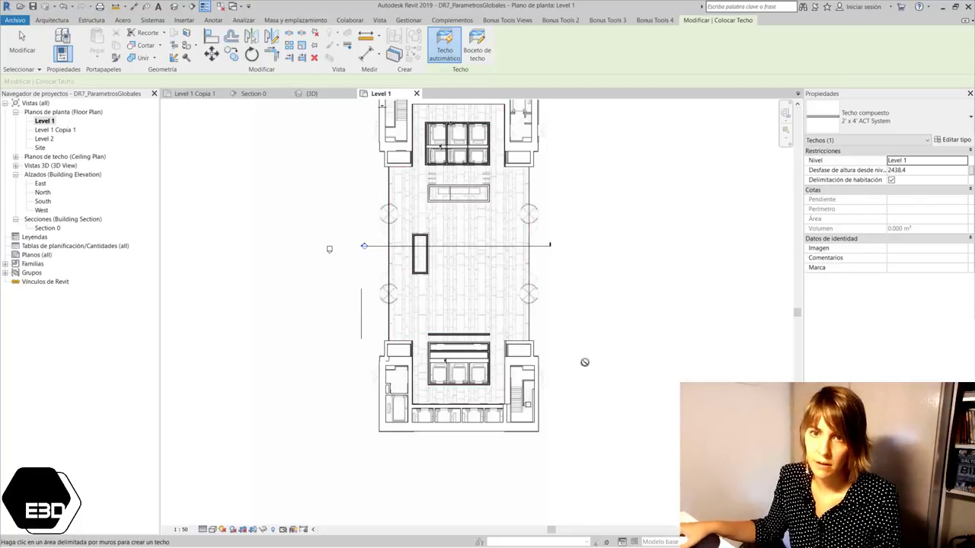
double_click(47, 228)
Select the ceiling and link its 2438.4 height offset from level to a global parameter
scroll(403, 366, up, 1)
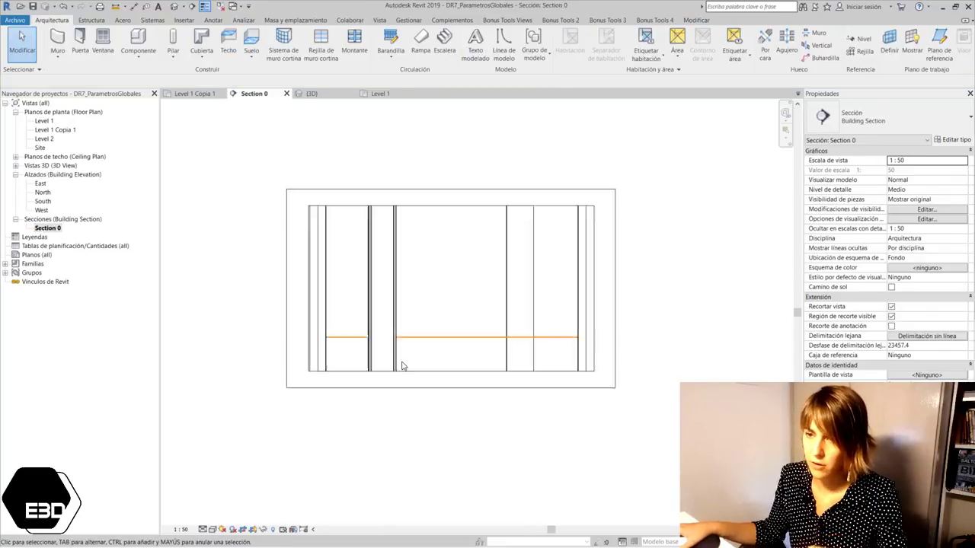
scroll(418, 333, up, 2)
click(422, 322)
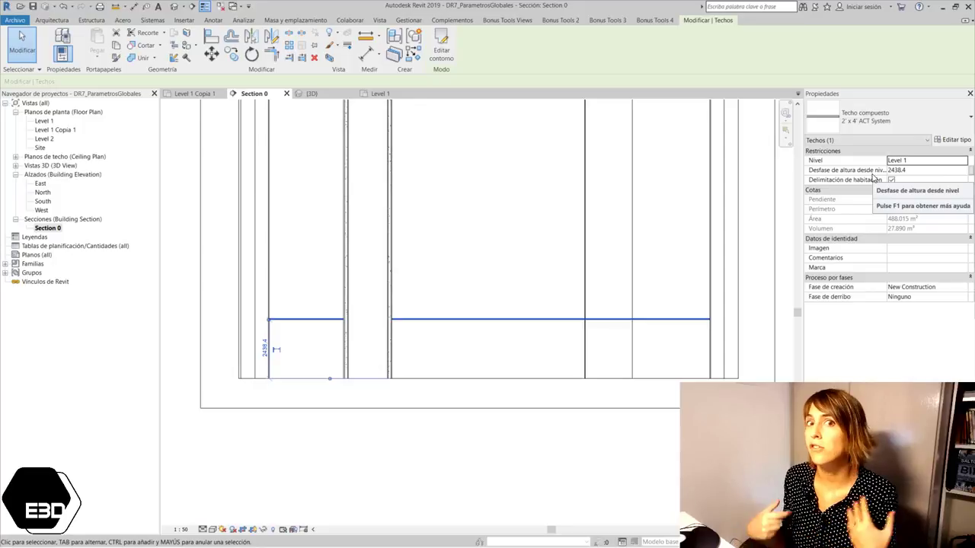
click(963, 171)
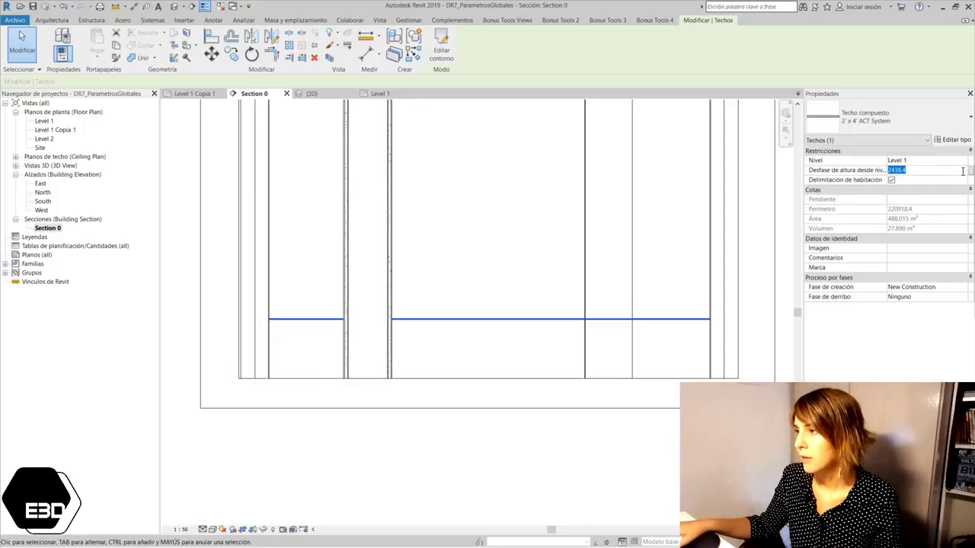
click(970, 171)
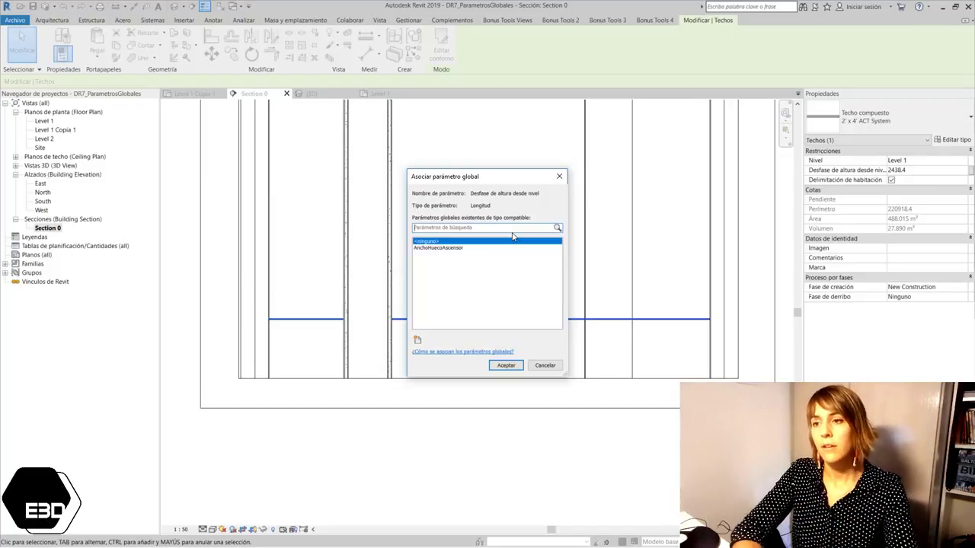
Create the new global parameter AlturaFalsoTechoRecepcion and link the ceiling's height offset to it
click(417, 340)
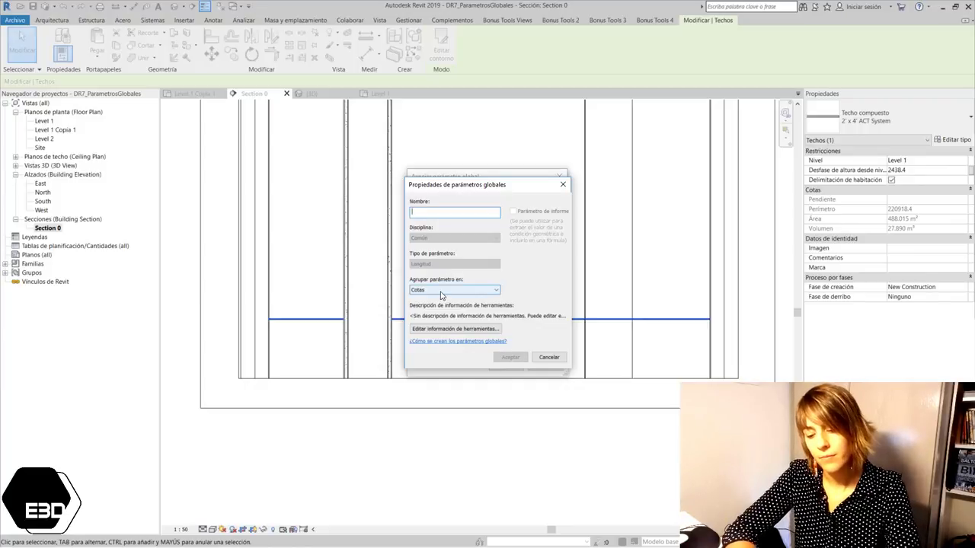
text(AturaFalsoTe)
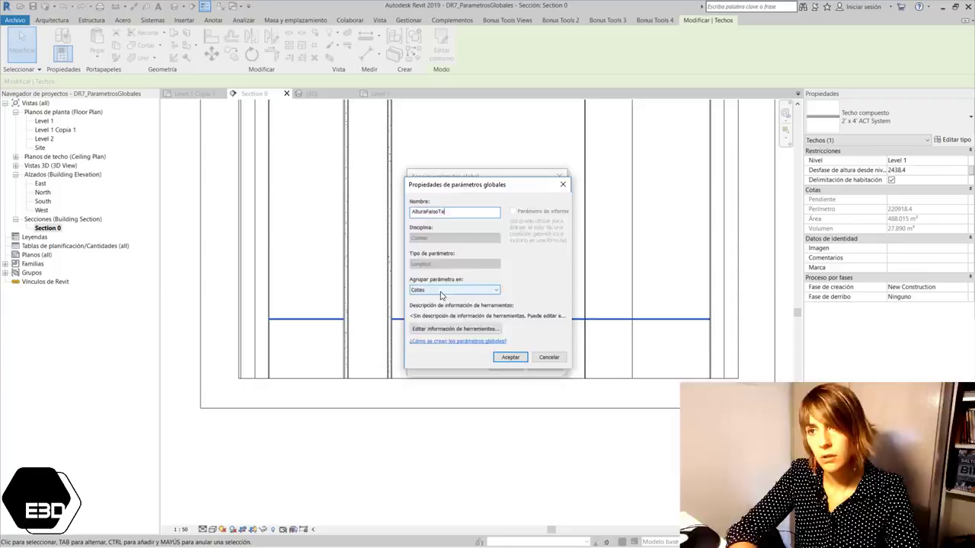
click(511, 358)
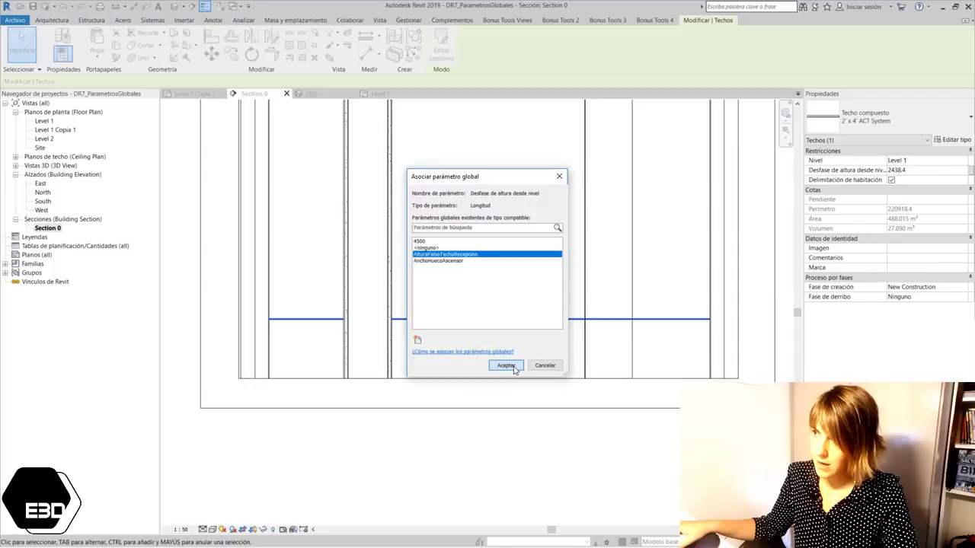
click(505, 365)
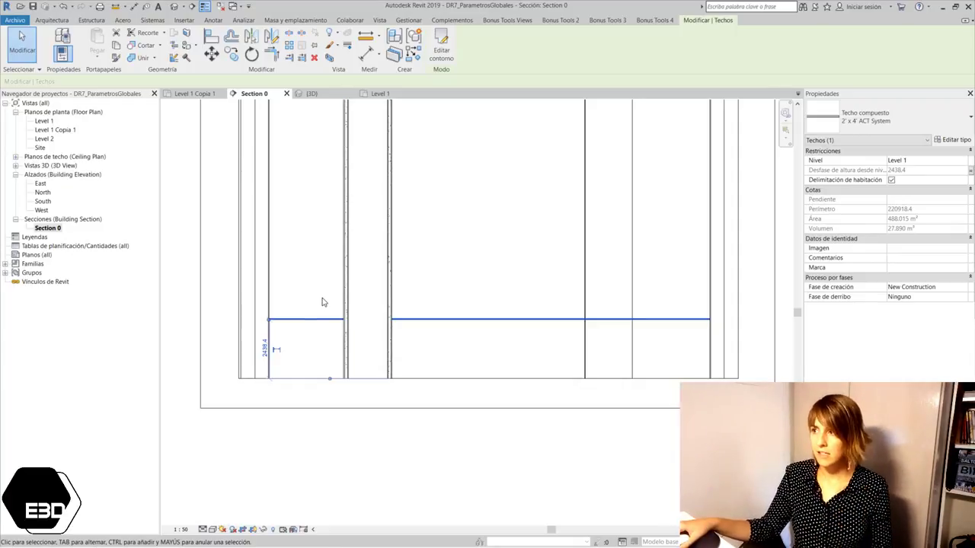
Verify the height offset is linked to AlturaFalsoTechoRecepcion, then close without changes and deselect the ceiling
click(970, 174)
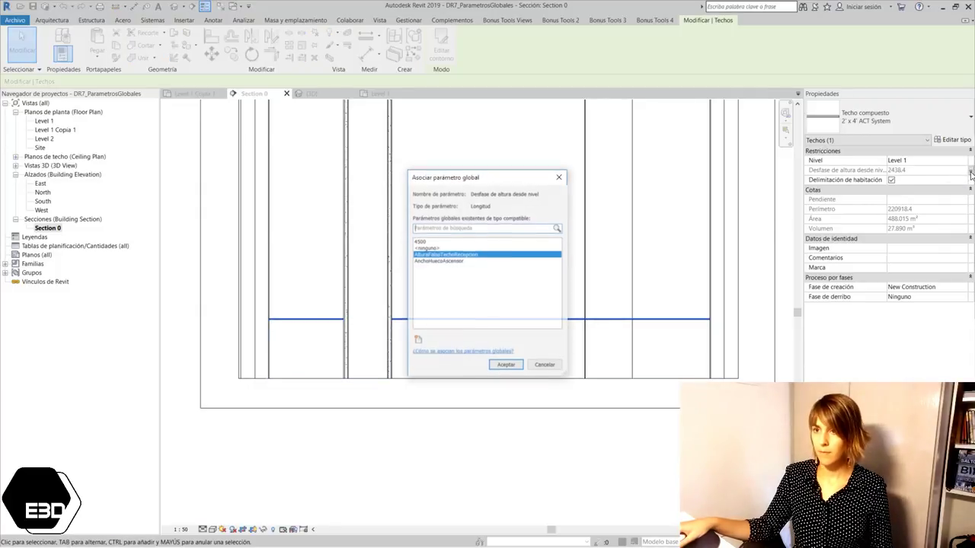
click(521, 255)
click(536, 364)
click(335, 352)
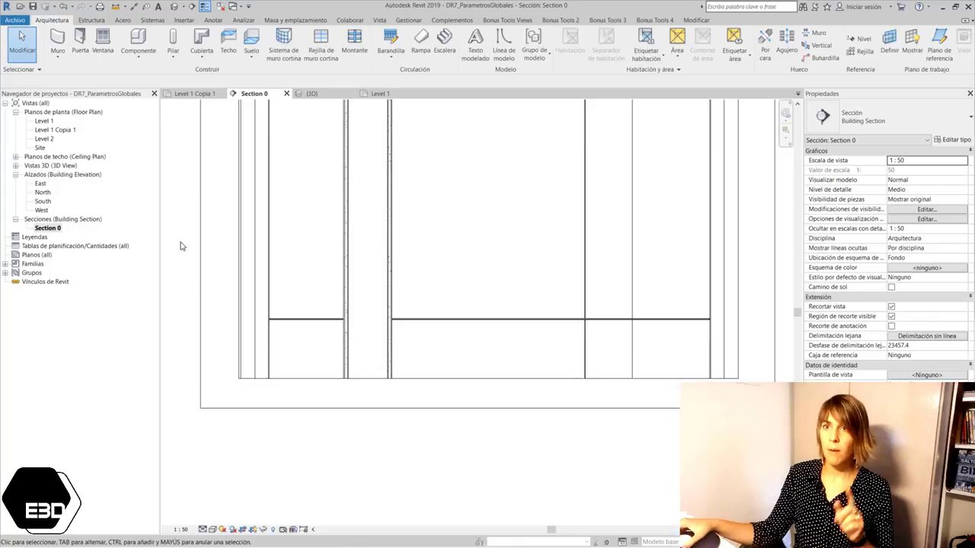
Delete the stray 4500 parameter from the Manage tab's global parameters list
click(409, 20)
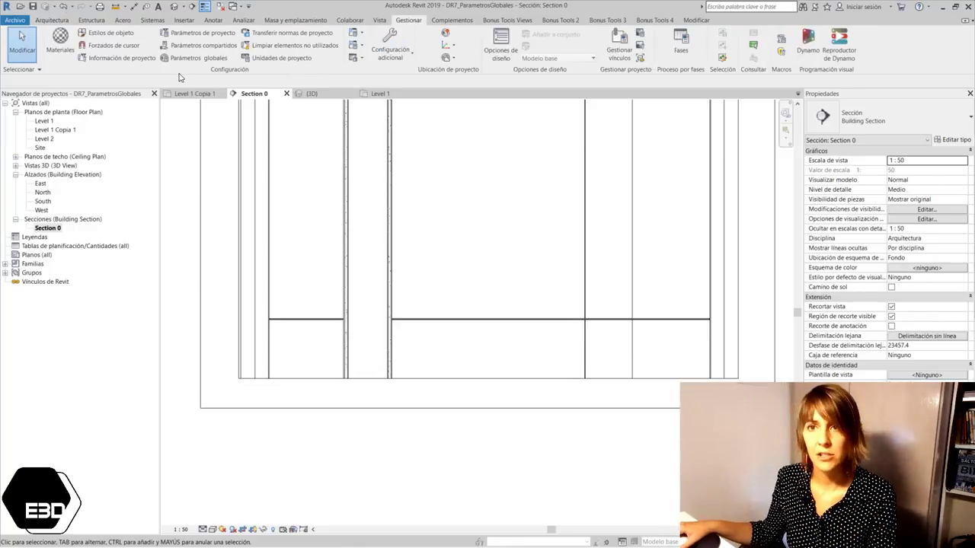
click(199, 58)
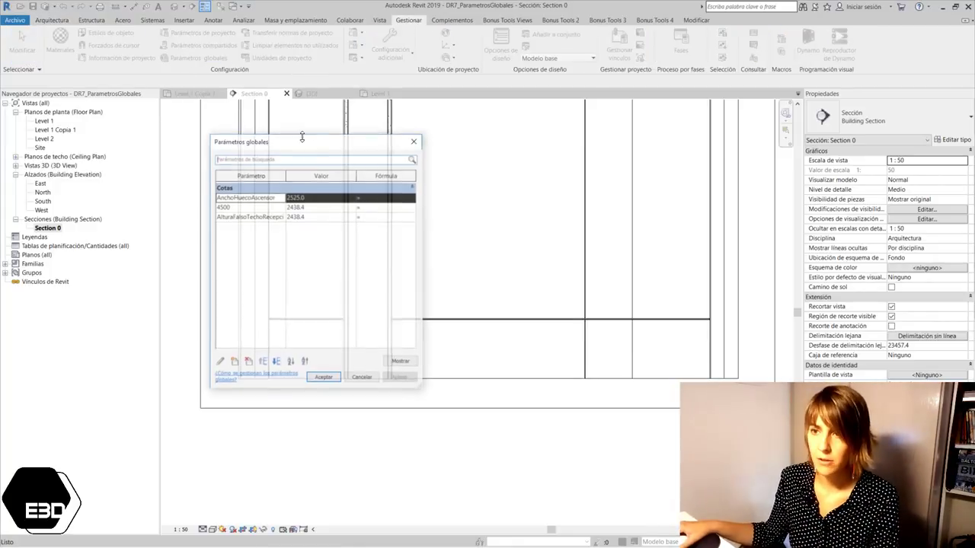
click(287, 206)
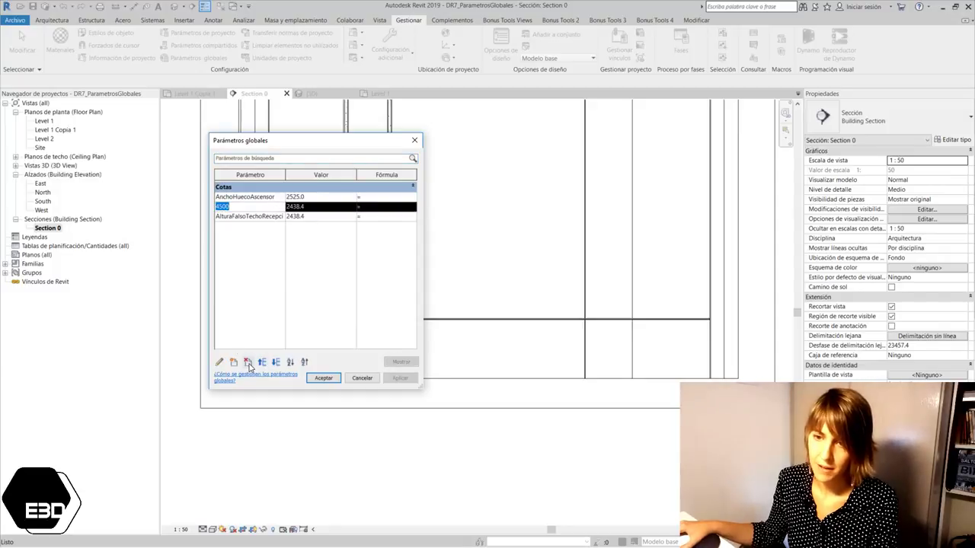
click(248, 363)
Set AlturaFalsoTechoRecepcion's value to 4500.0 and apply the change
click(315, 206)
text(45)
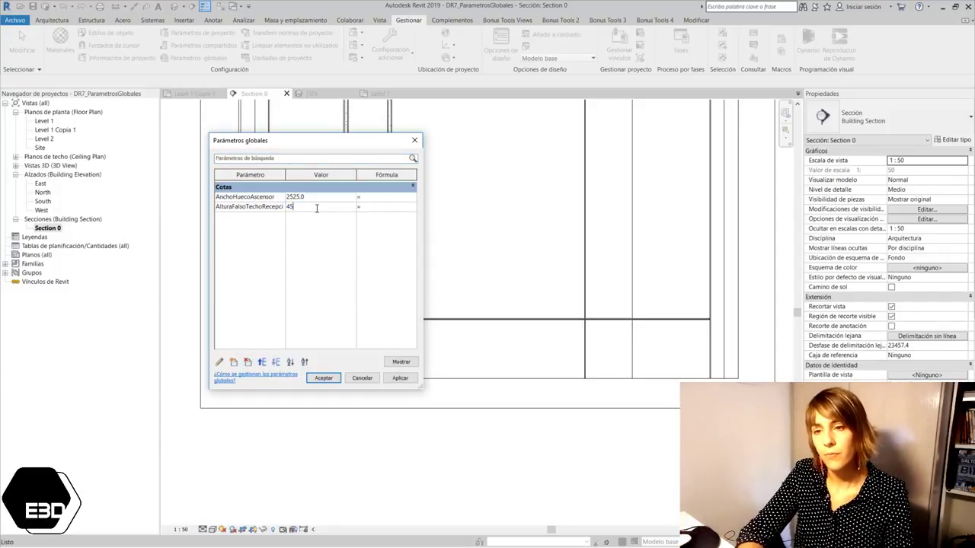
text(00)
key(Tab)
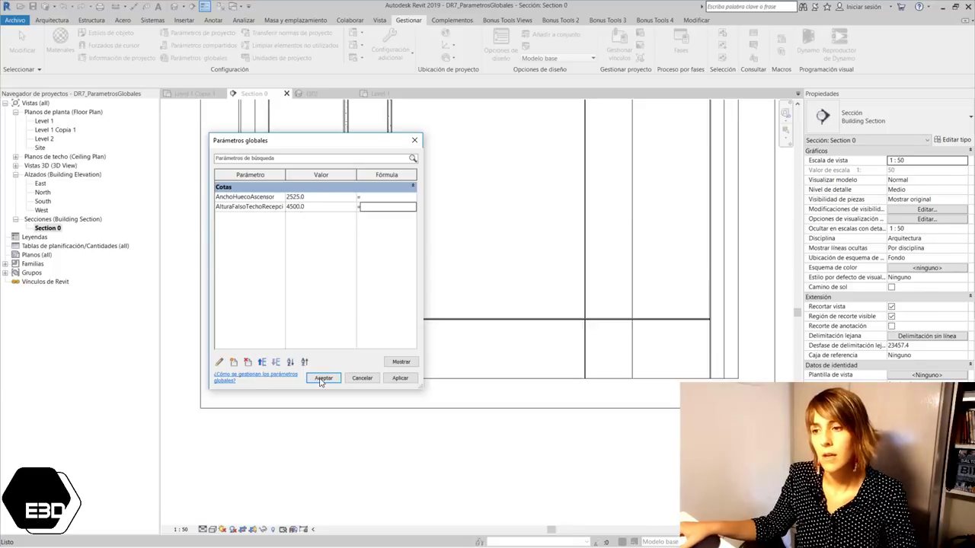
click(323, 379)
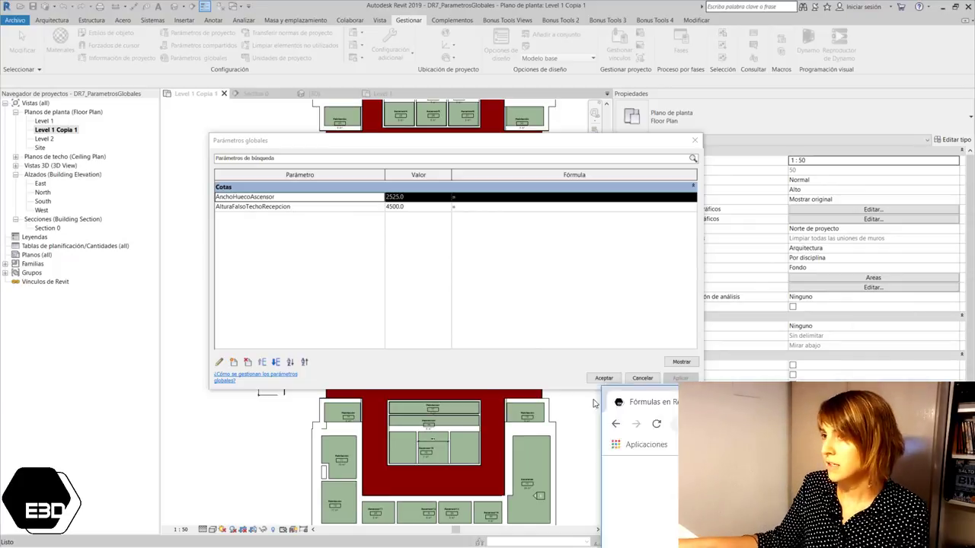
Scroll the 'Fórmulas en Revit' article to section 2, 'Redondear es posible', with round, roundup and rounddown
click(762, 402)
scroll(426, 248, up, 5)
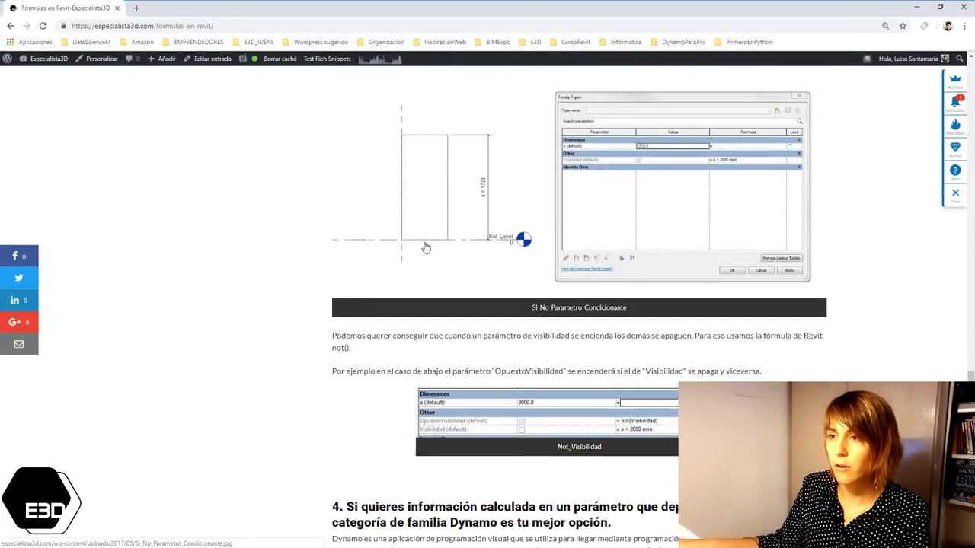
scroll(426, 248, up, 3)
scroll(427, 259, up, 7)
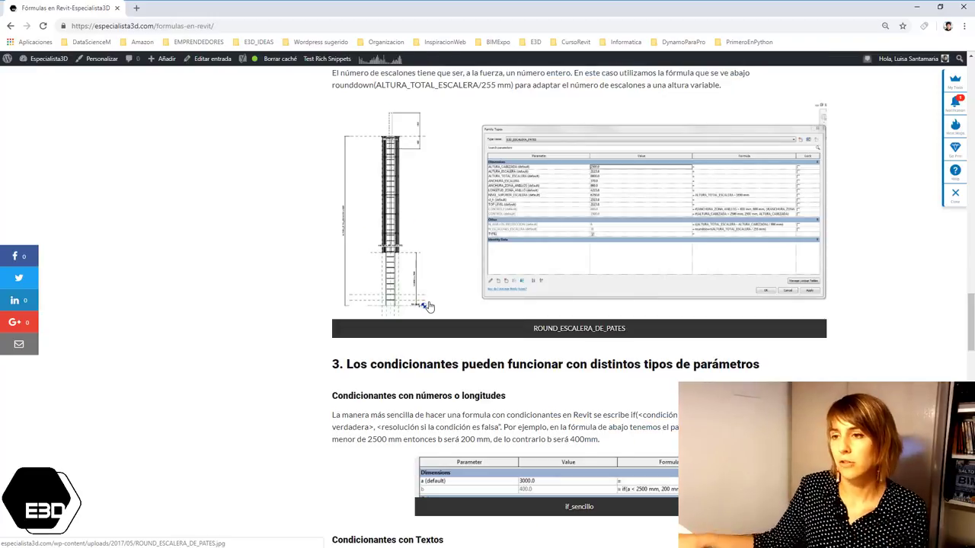
right_click(428, 305)
click(276, 340)
scroll(283, 351, down, 6)
scroll(282, 351, up, 7)
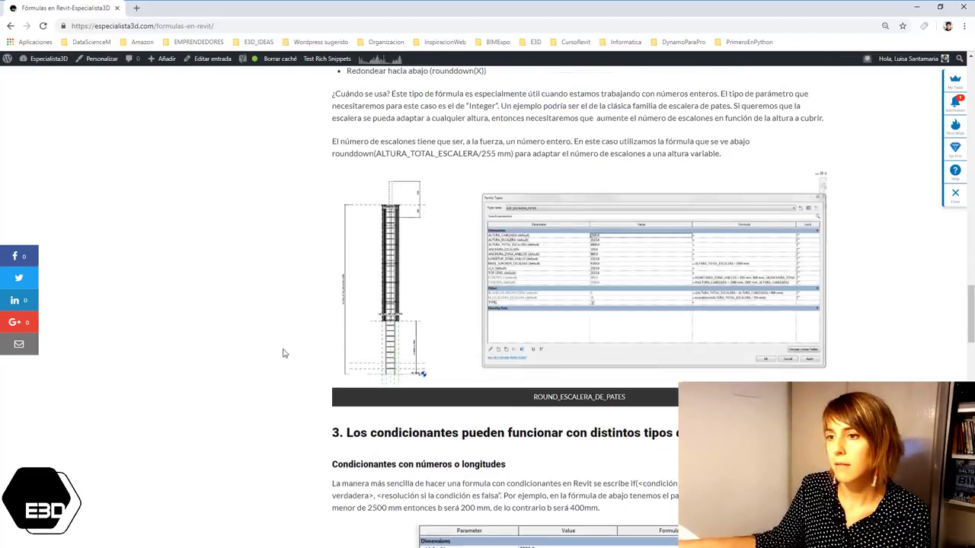
scroll(283, 352, up, 10)
scroll(283, 352, up, 4)
scroll(283, 353, up, 10)
scroll(282, 353, up, 3)
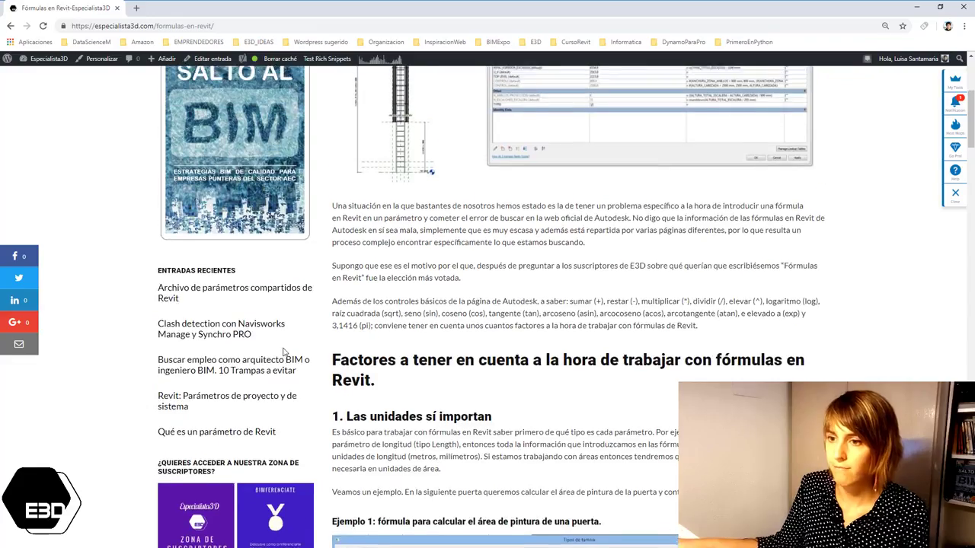
scroll(283, 353, up, 2)
scroll(281, 352, down, 5)
scroll(279, 347, down, 5)
scroll(280, 346, down, 5)
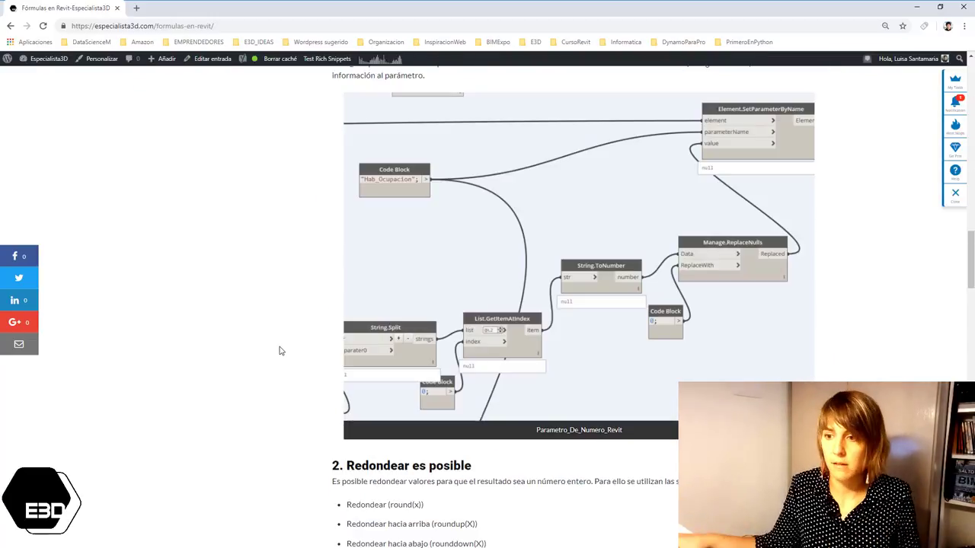
scroll(278, 352, down, 5)
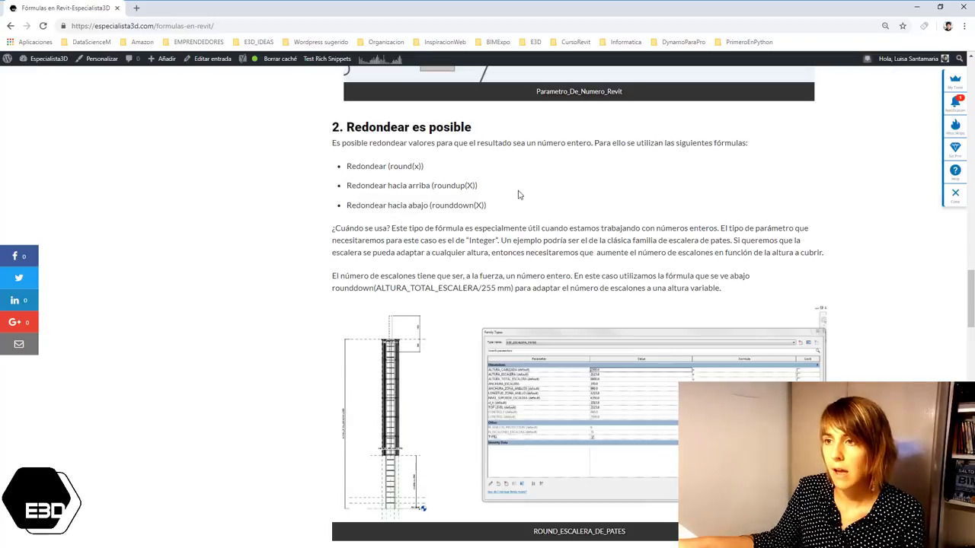
scroll(491, 205, down, 3)
scroll(515, 155, up, 2)
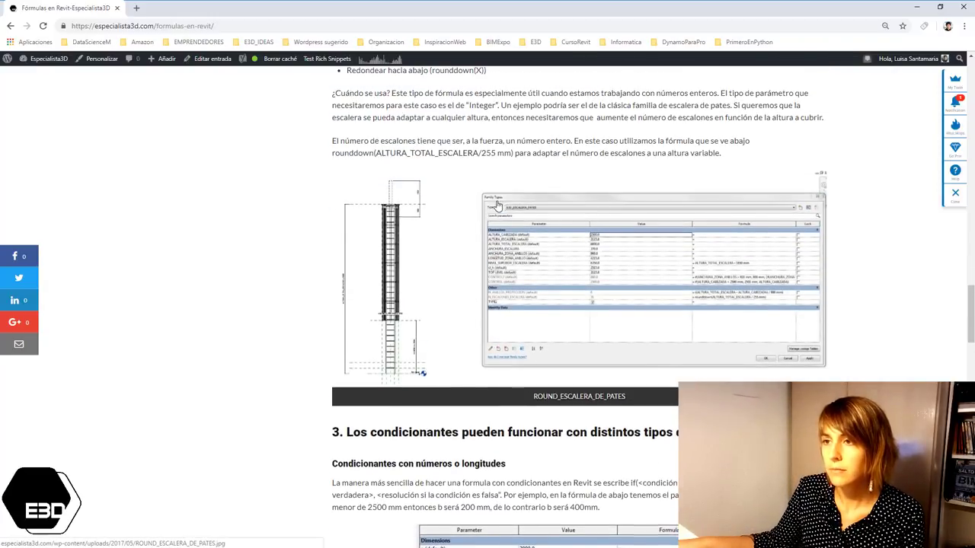
scroll(516, 154, up, 3)
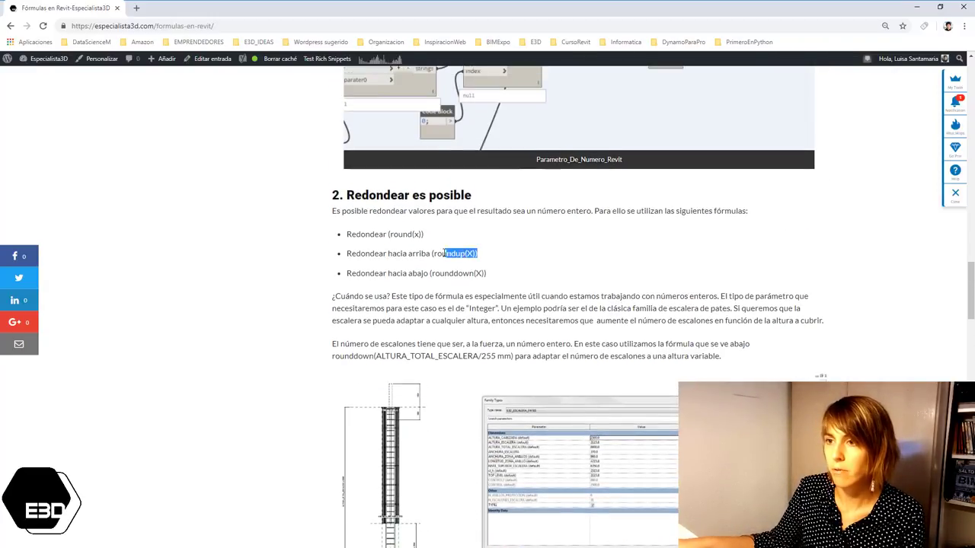
Add the integer (Entero) global parameter MuestraDR7 under Otros, with value 0
click(918, 8)
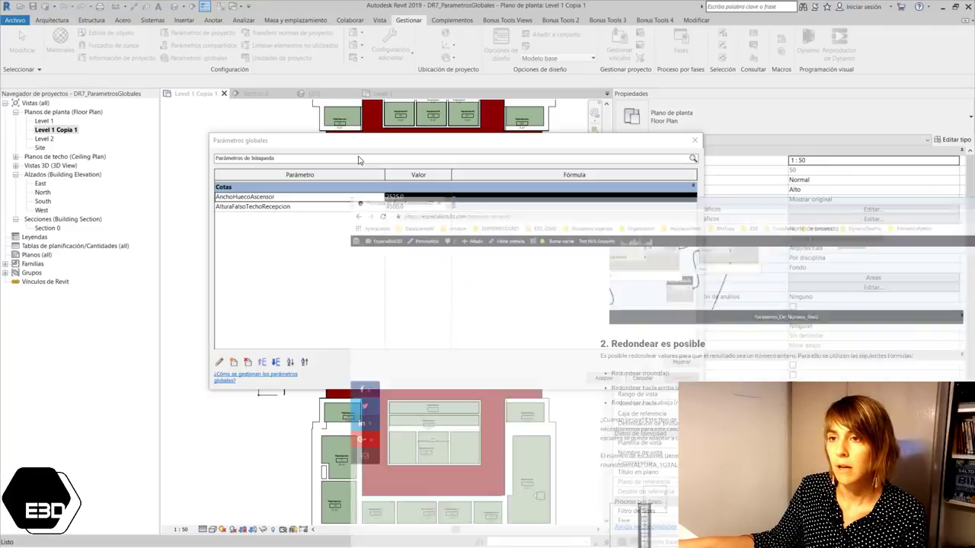
click(234, 363)
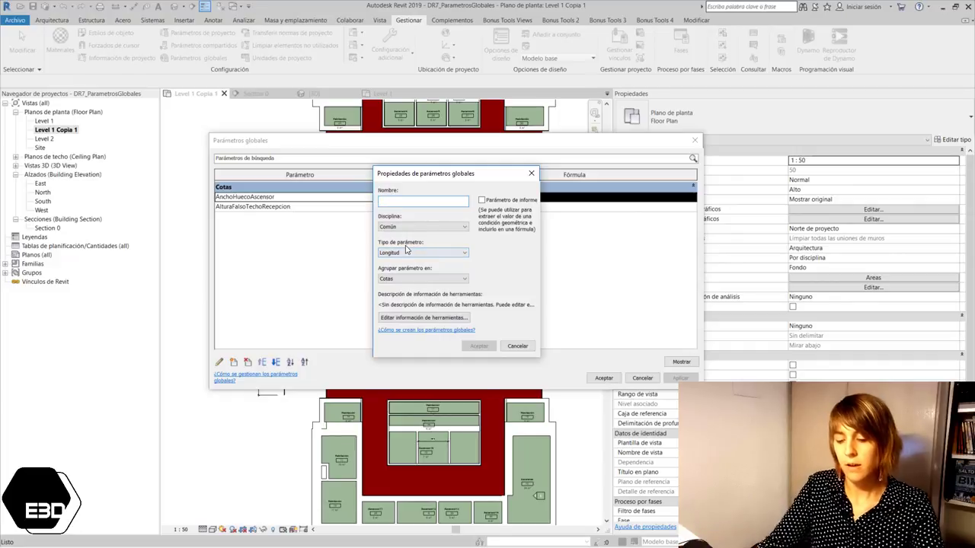
text(Muestra)
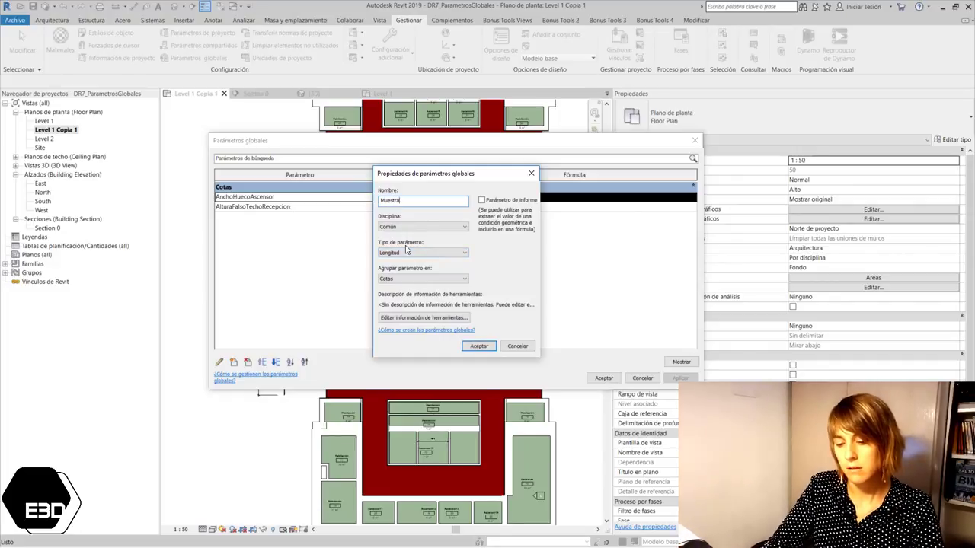
text(/)
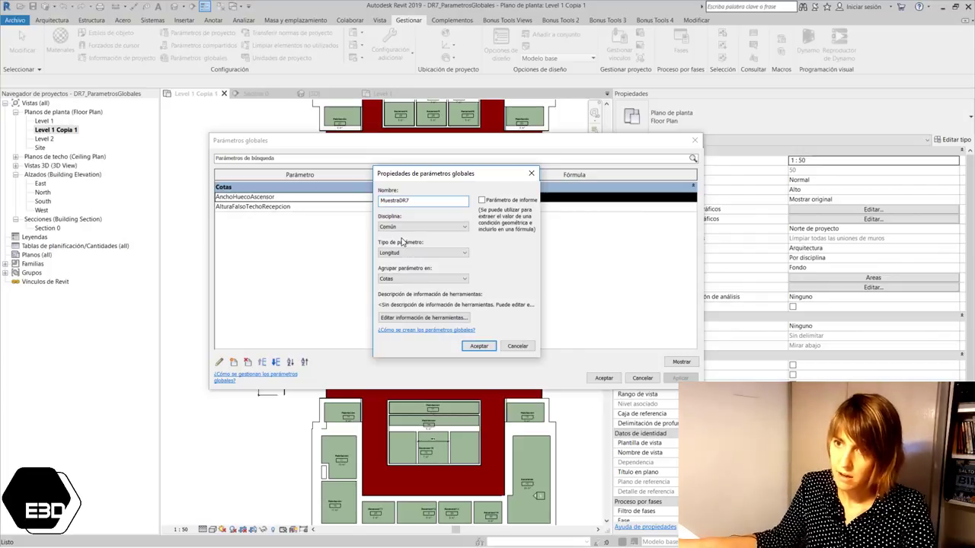
click(395, 258)
click(394, 264)
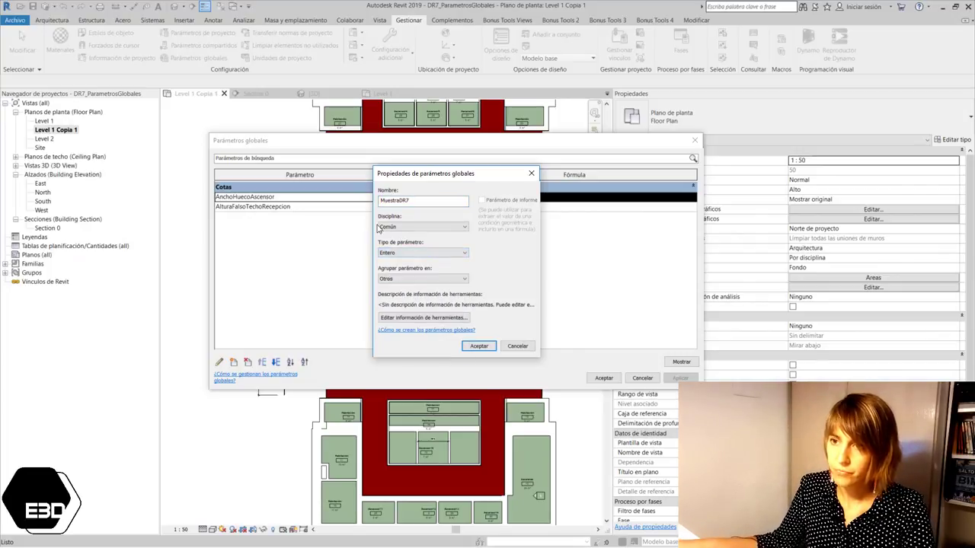
click(478, 347)
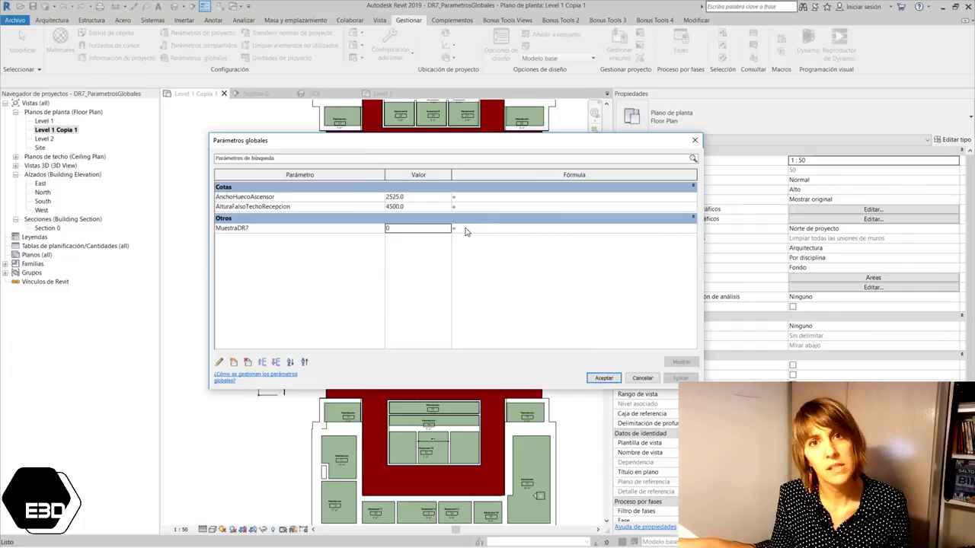
Change AlturaFalsoTechoRecepcion's value to 4500.6
click(416, 207)
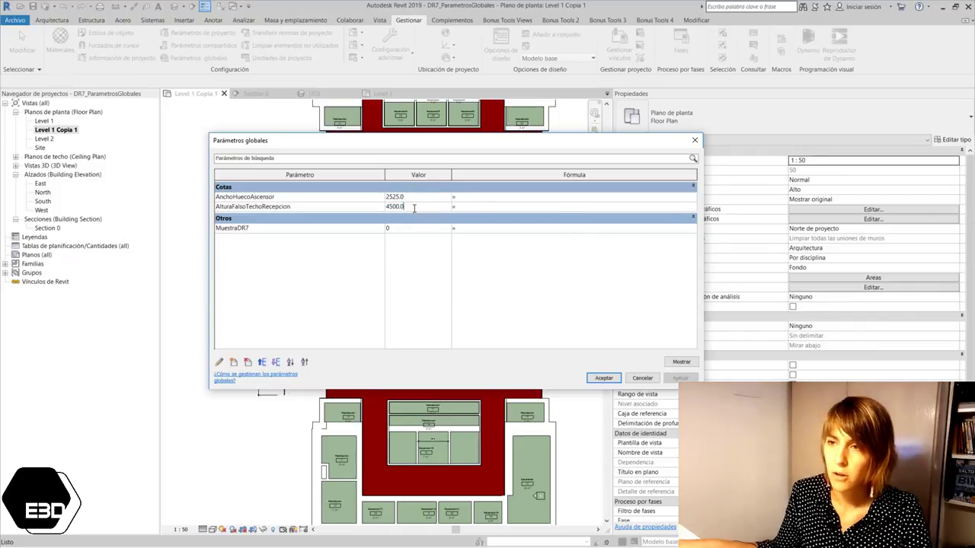
key(BackSpace)
key(BackSpace)
text(552)
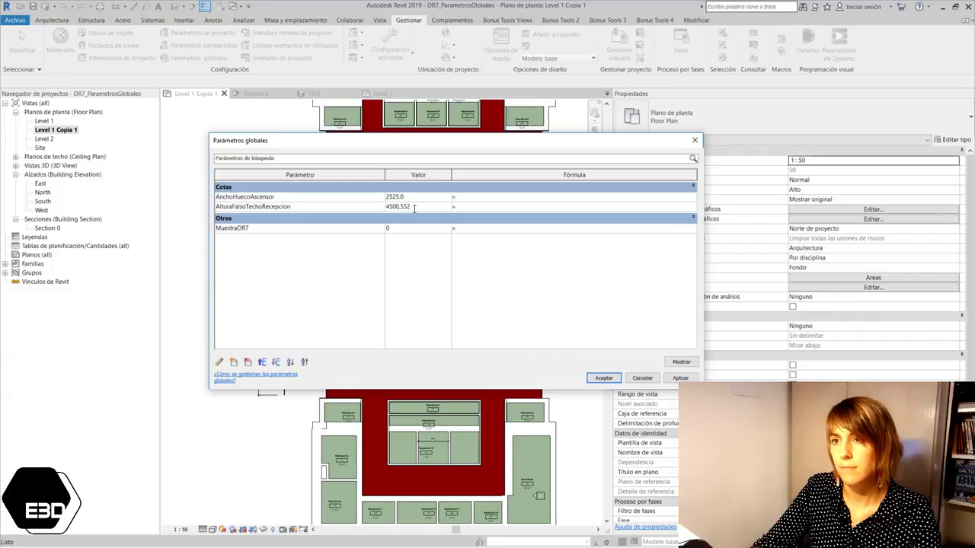
key(Return)
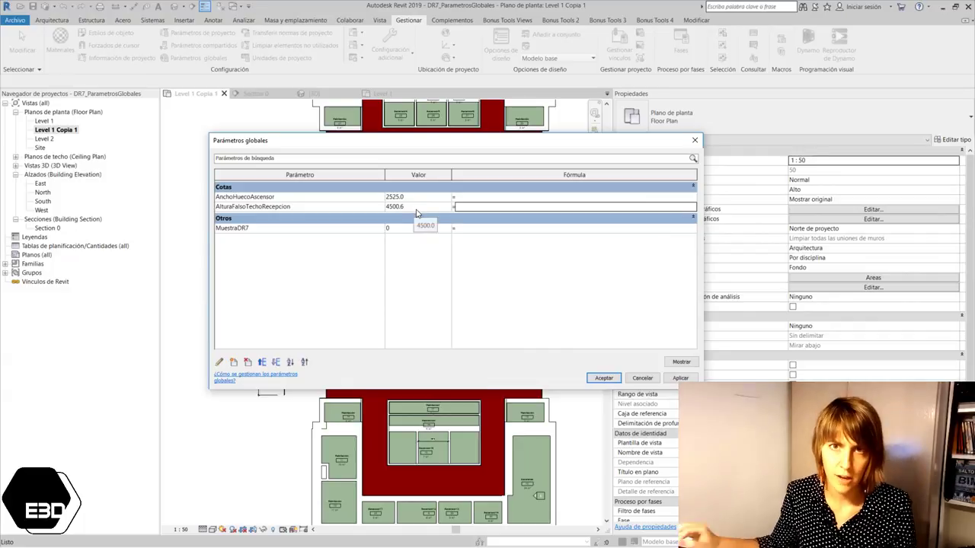
Give MuestraDR7 the formula roundup(AlturaFalsoTechoRecepcion/1 m), clearing the inconsistent units warning
click(464, 227)
text(AlturaFal)
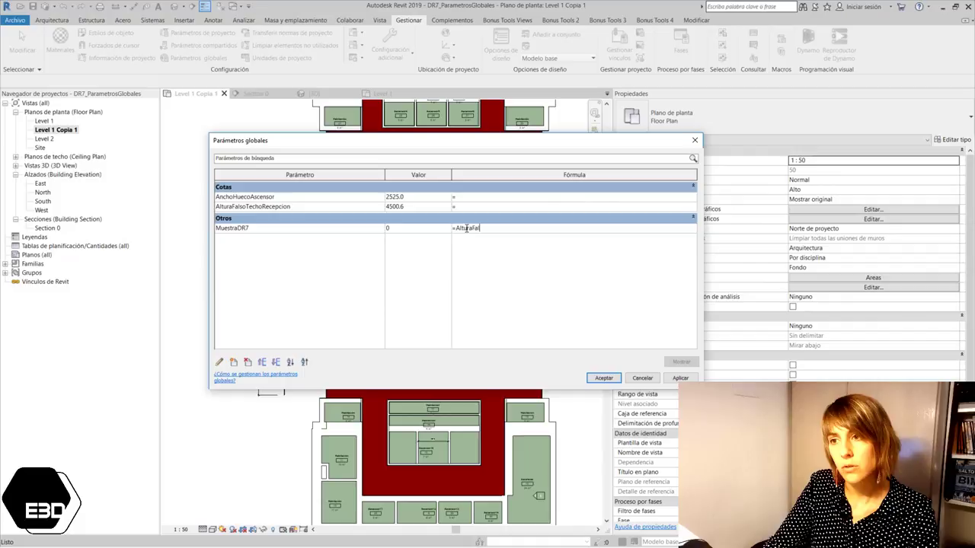
text(soTechoR)
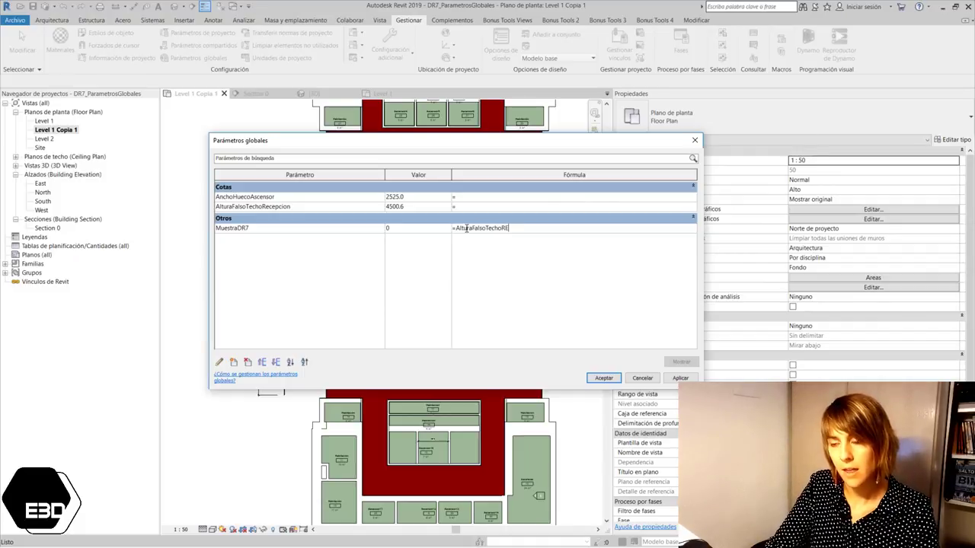
text(ep)
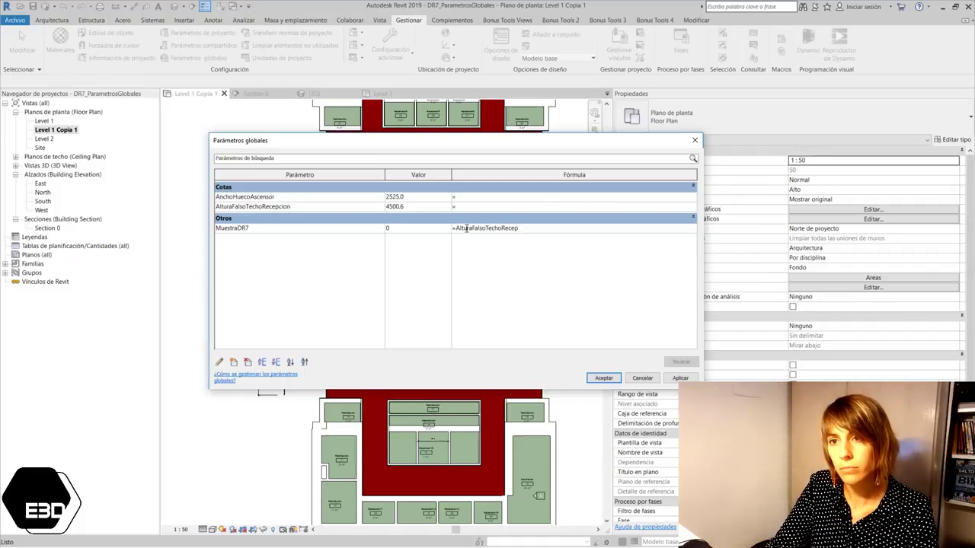
text(n)
key(Return)
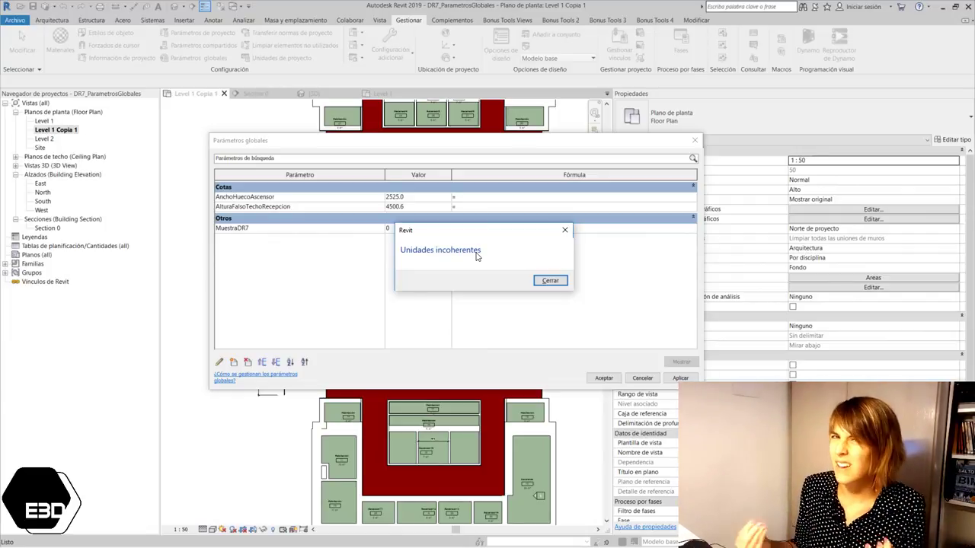
click(551, 280)
click(601, 230)
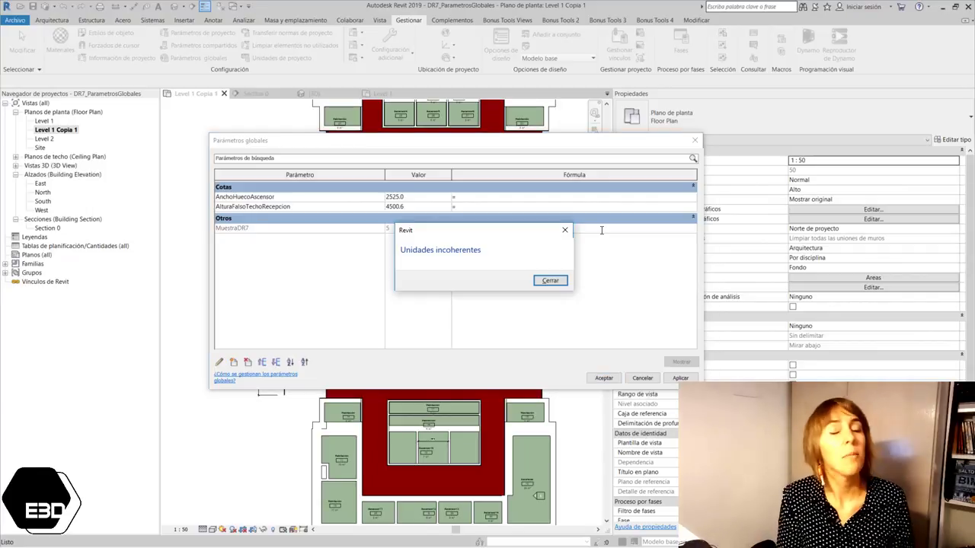
drag(547, 233, 557, 282)
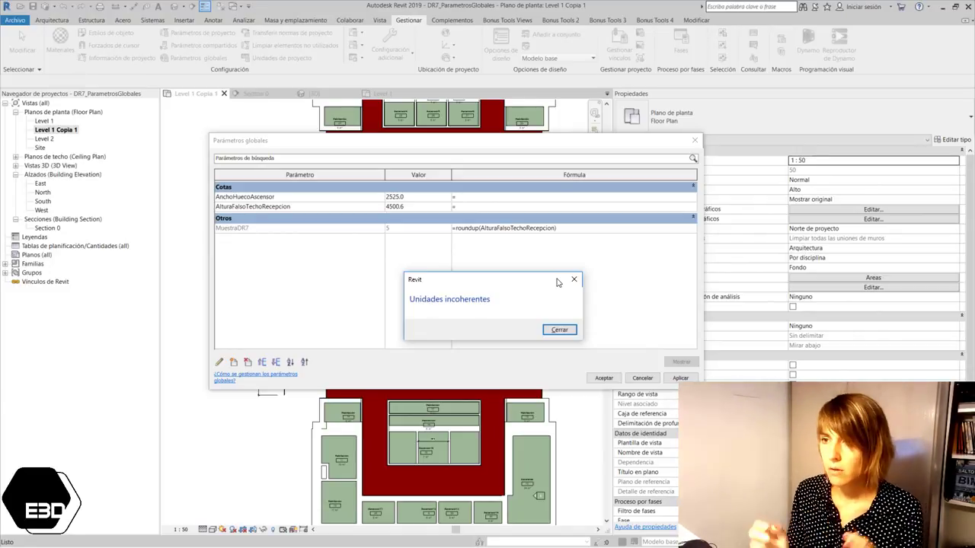
click(571, 329)
text(,1 m)
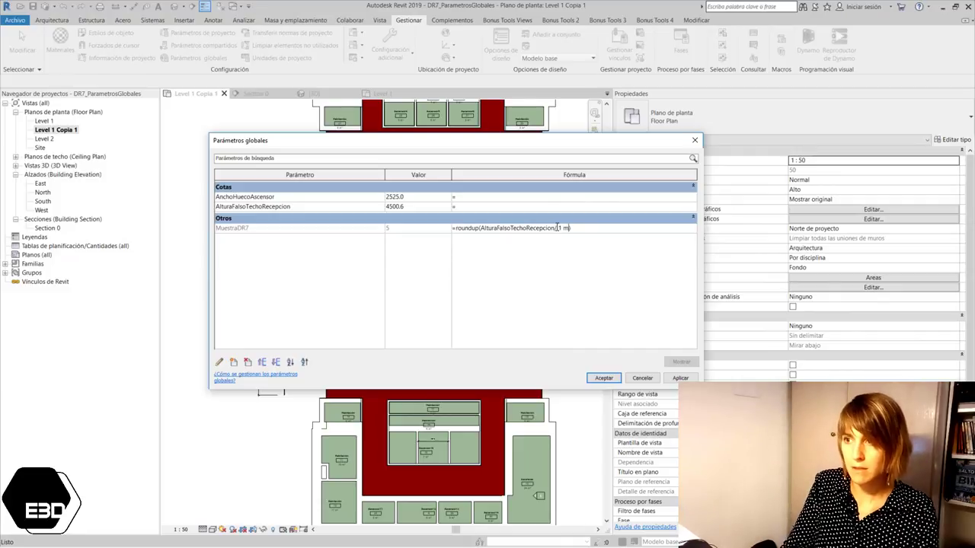
click(558, 228)
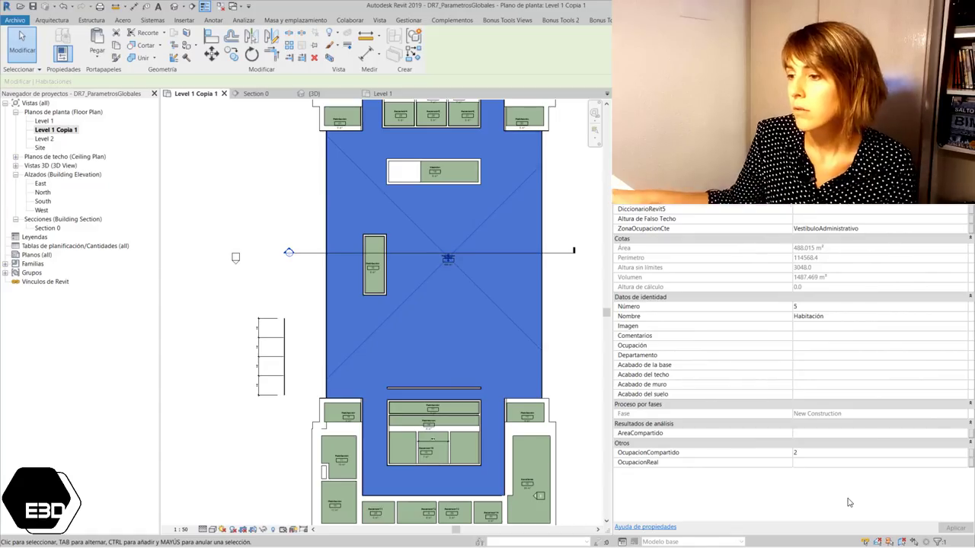
Associate Room 5's OcupacionReal with the MuestraDR7 global parameter so it reads 5
click(809, 463)
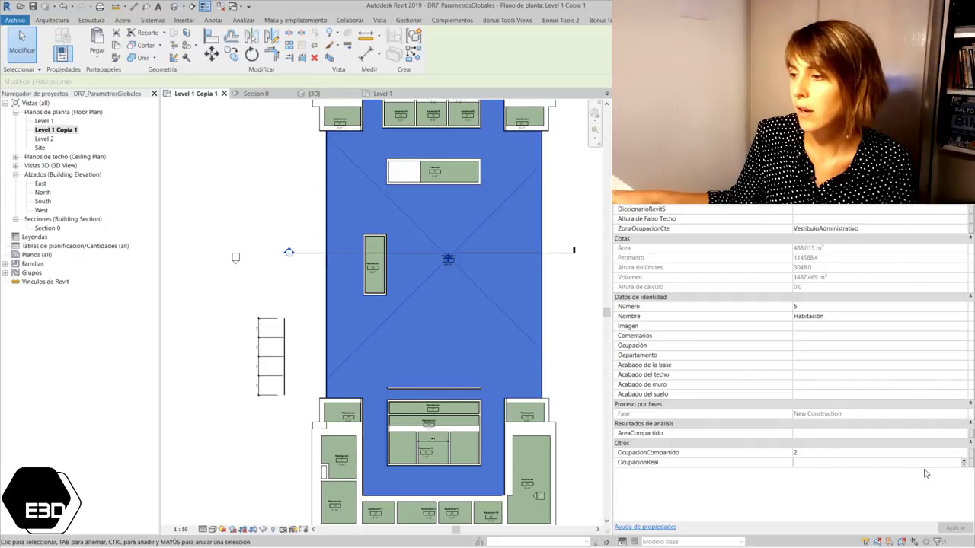
click(971, 463)
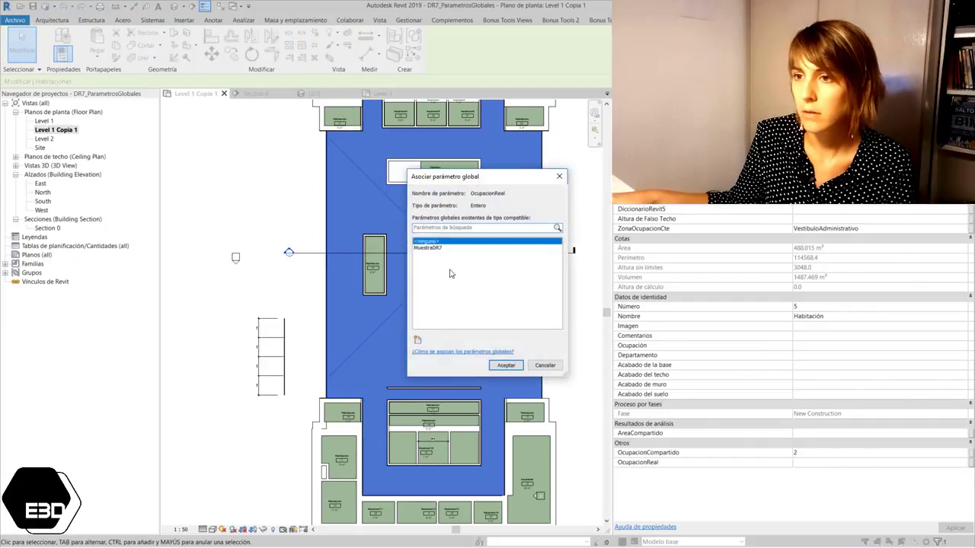
click(439, 249)
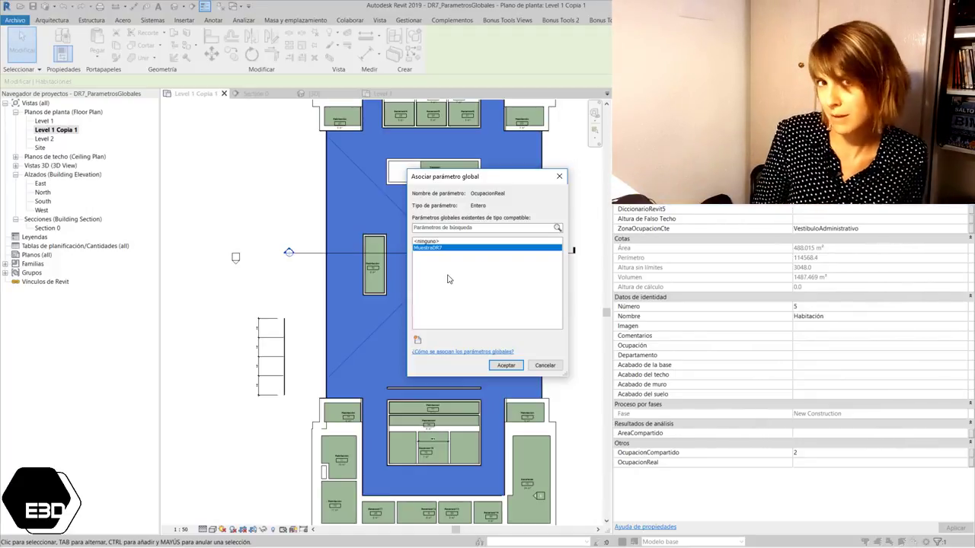
click(505, 366)
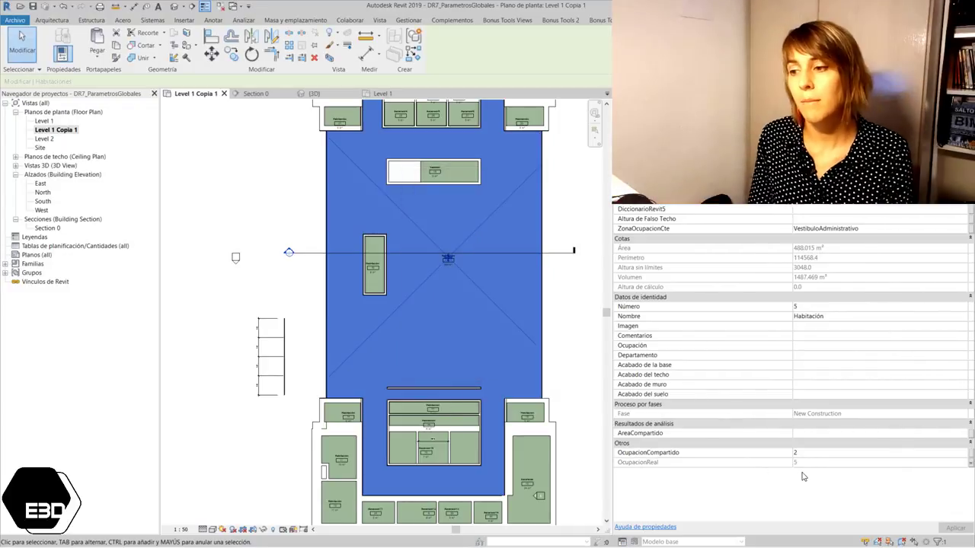